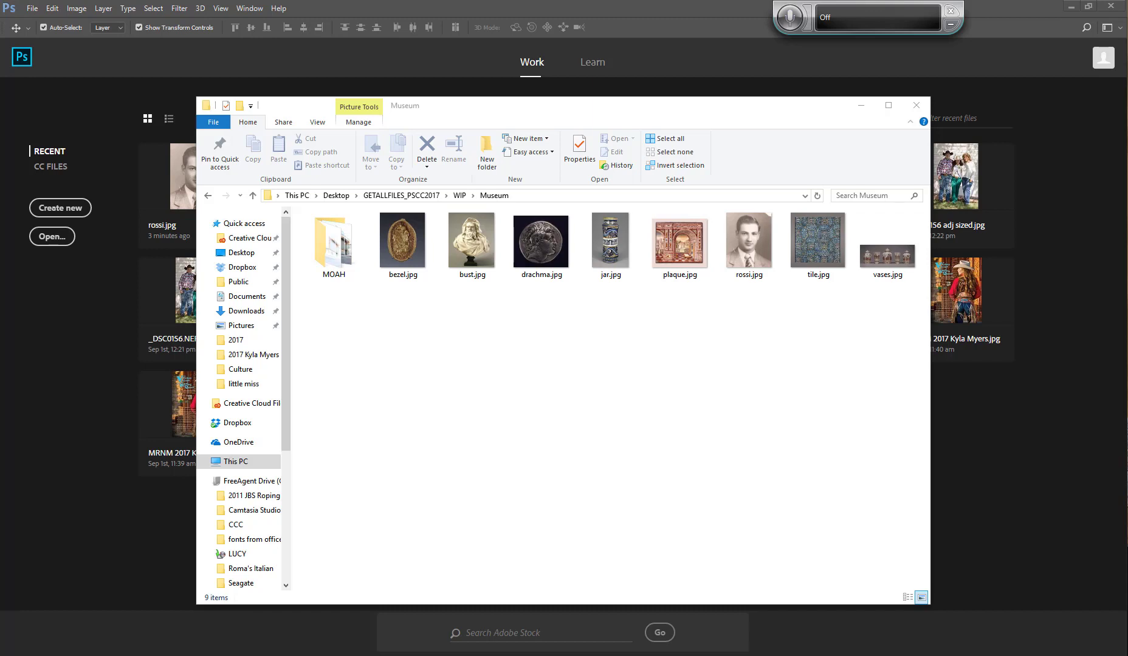
Open rossi.jpg from the Museum folder in Adobe Photoshop CC 2017.
{"action": "right_click", "coordinate": [734, 239]}
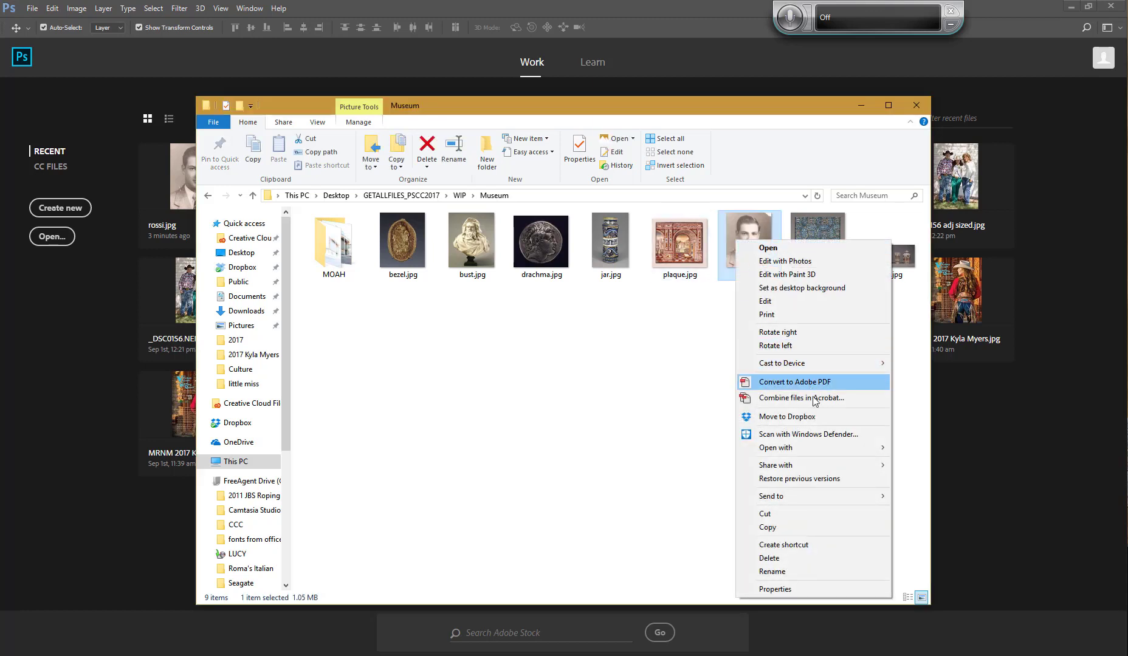
{"action": "mouse_move", "coordinate": [807, 449]}
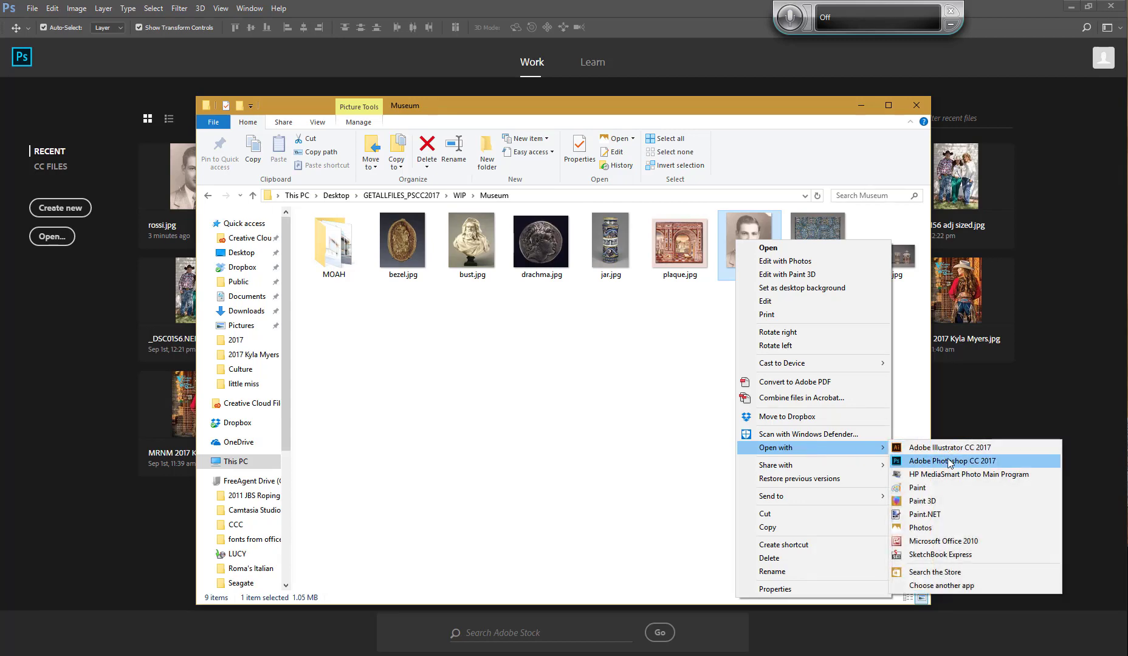
{"action": "left_click", "coordinate": [939, 460]}
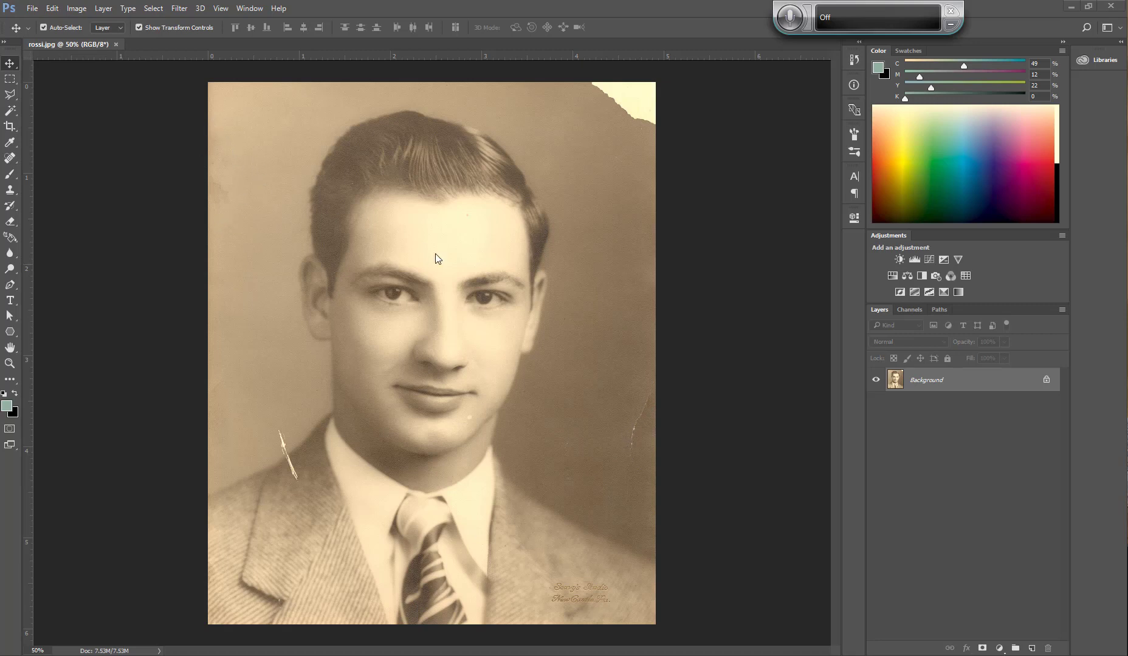
Apply a Gaussian Blur with a radius of 2.0 pixels to the portrait photo.
{"action": "left_click_drag", "start_coordinate": [404, 160], "coordinate": [605, 231]}
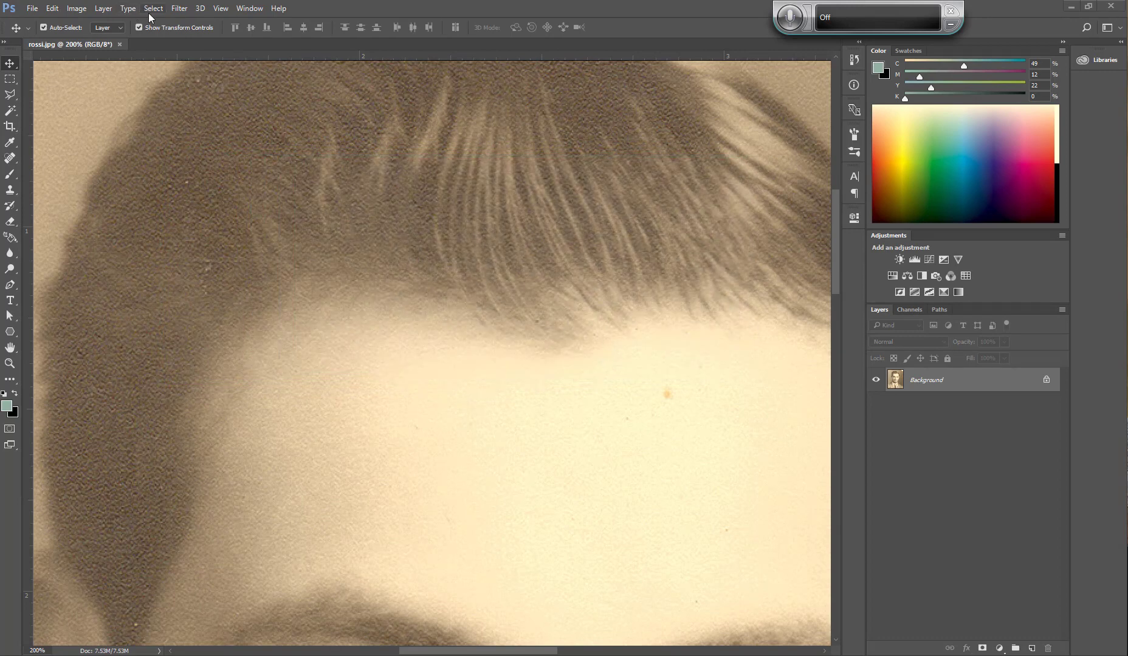
{"action": "left_click", "coordinate": [179, 9]}
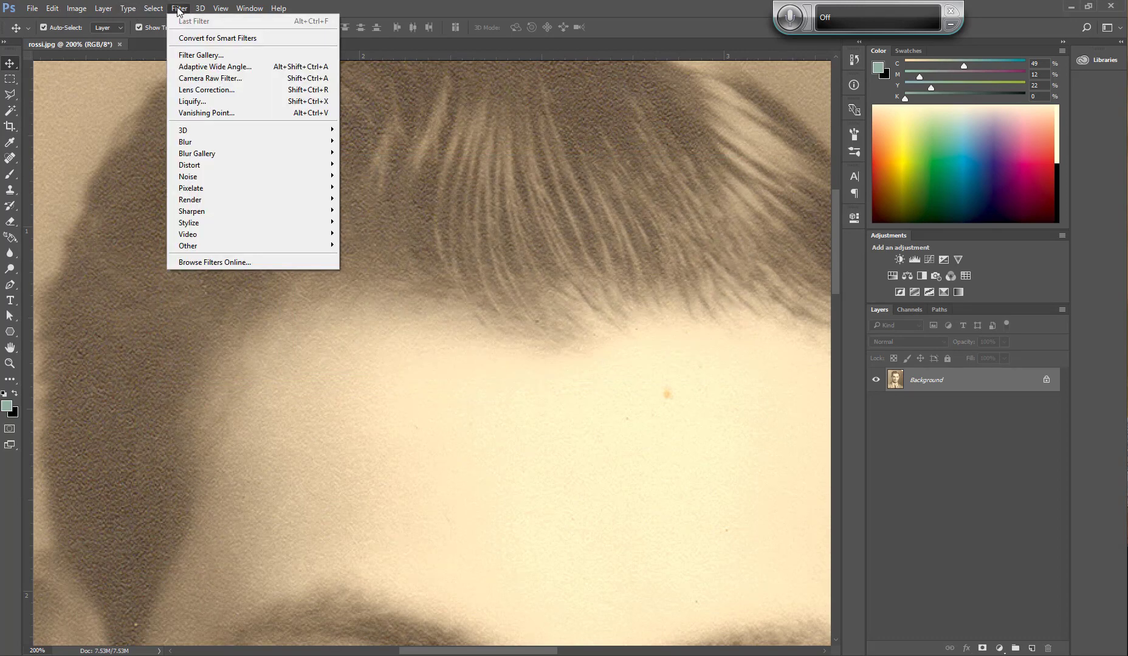
{"action": "mouse_move", "coordinate": [210, 147]}
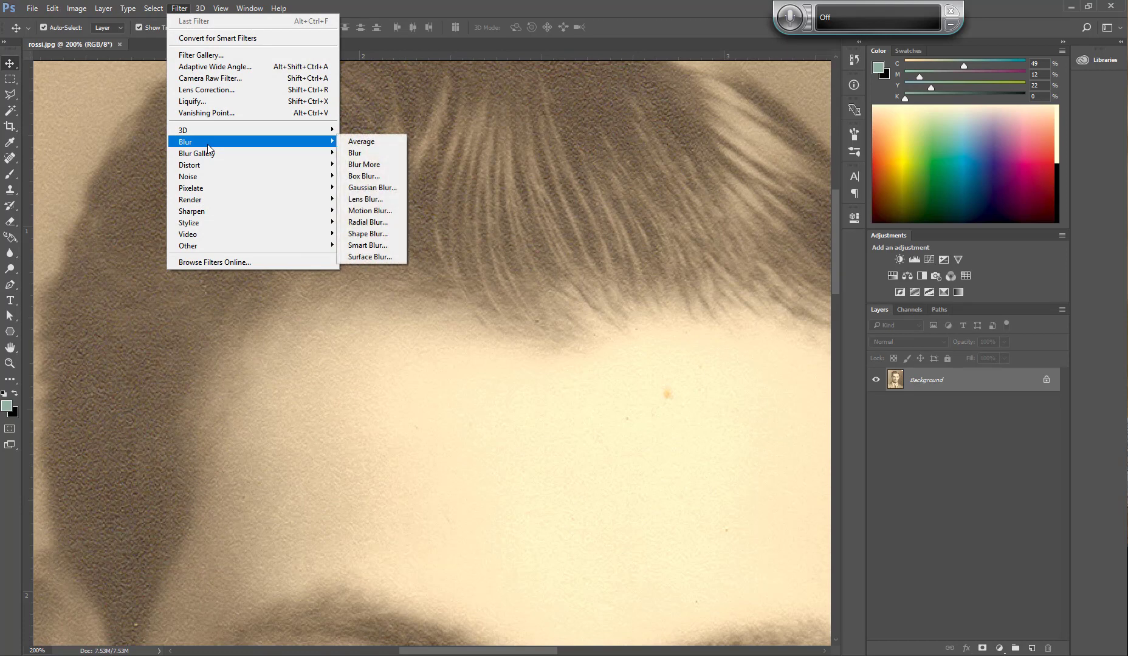
{"action": "left_click", "coordinate": [393, 188]}
{"action": "left_click_drag", "start_coordinate": [577, 152], "coordinate": [697, 194]}
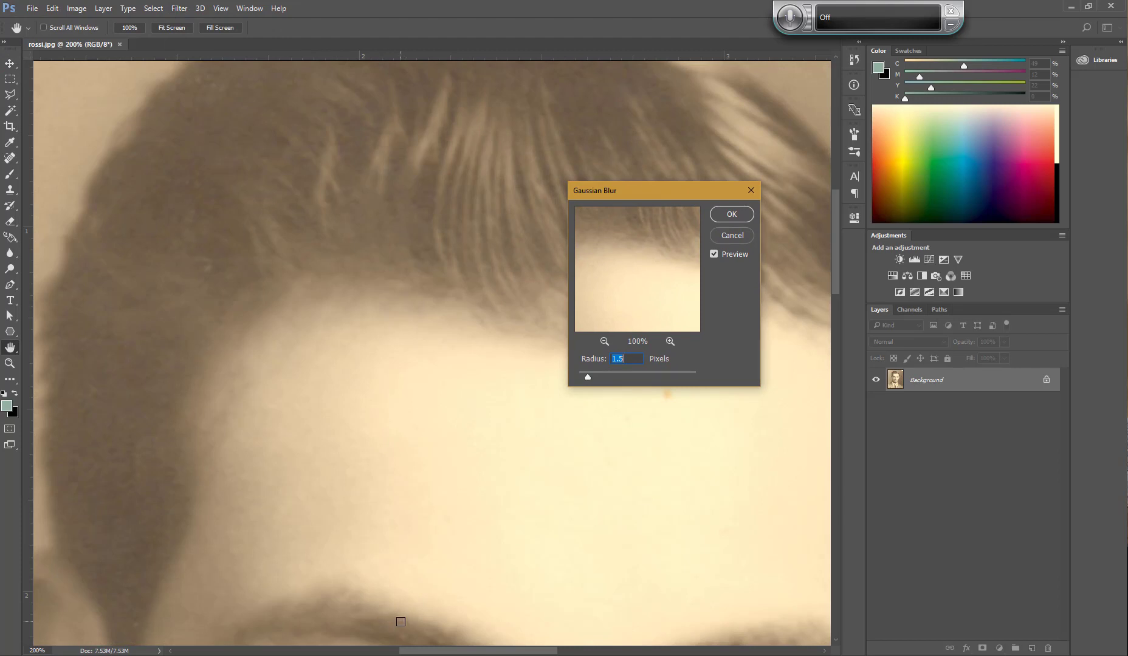
{"action": "left_click_drag", "start_coordinate": [404, 620], "coordinate": [343, 268]}
{"action": "left_click", "coordinate": [405, 337]}
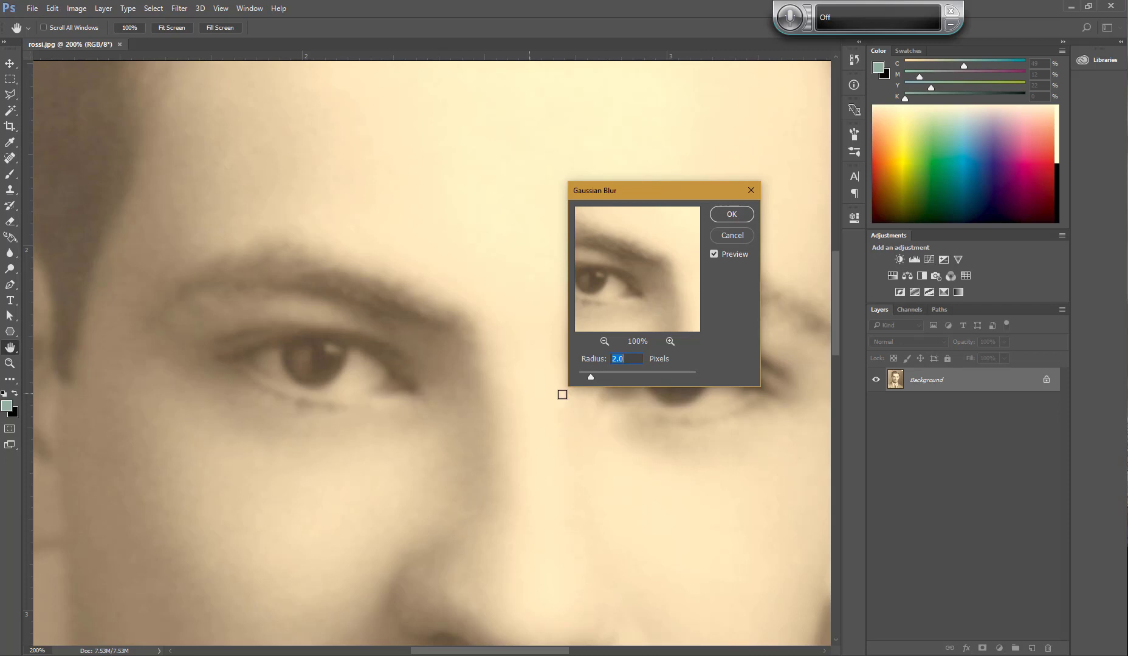
{"action": "left_click", "coordinate": [735, 214]}
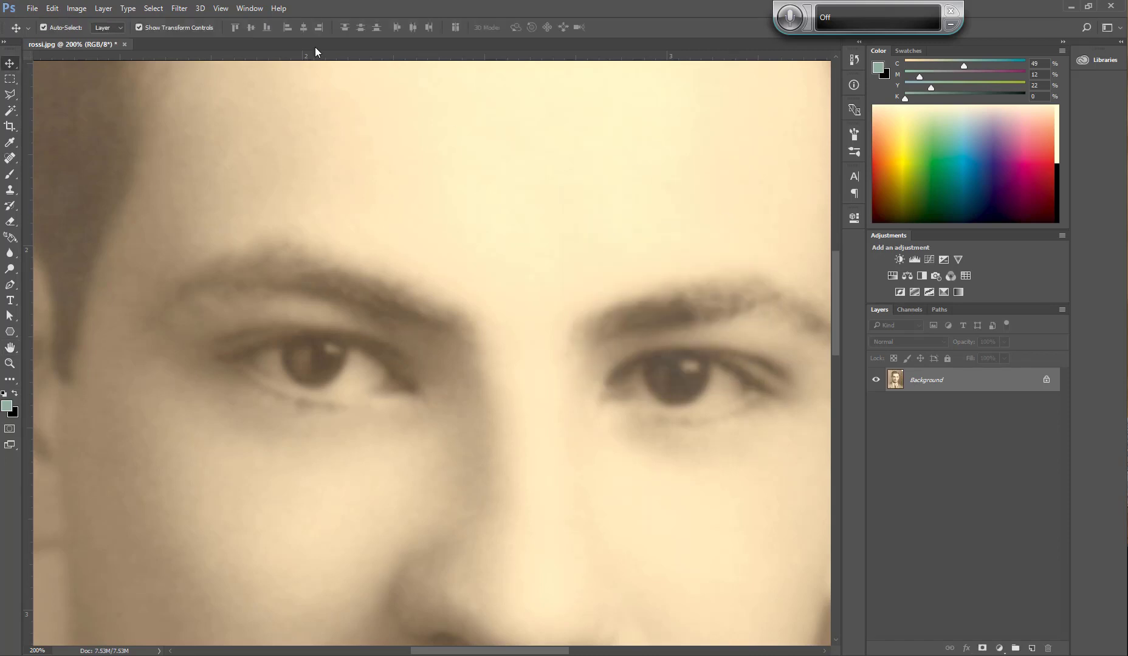
Start the Smart Sharpen filter with its Shadows and Highlights settings expanded and Gaussian Blur as the blur to remove.
{"action": "left_click", "coordinate": [179, 8]}
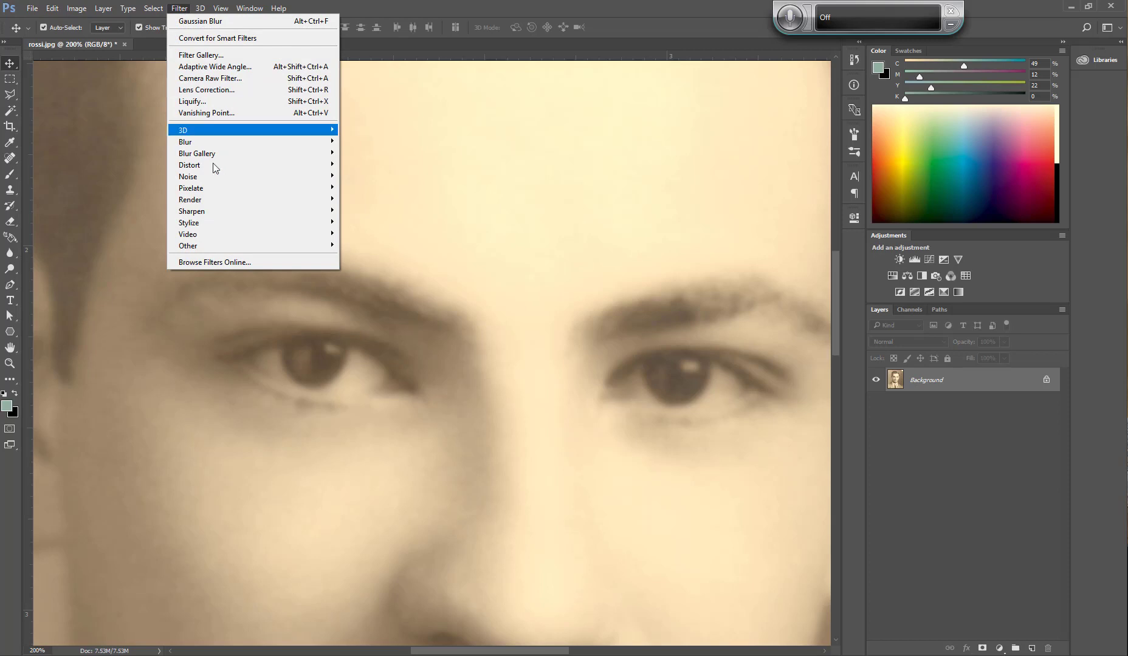
{"action": "mouse_move", "coordinate": [223, 210]}
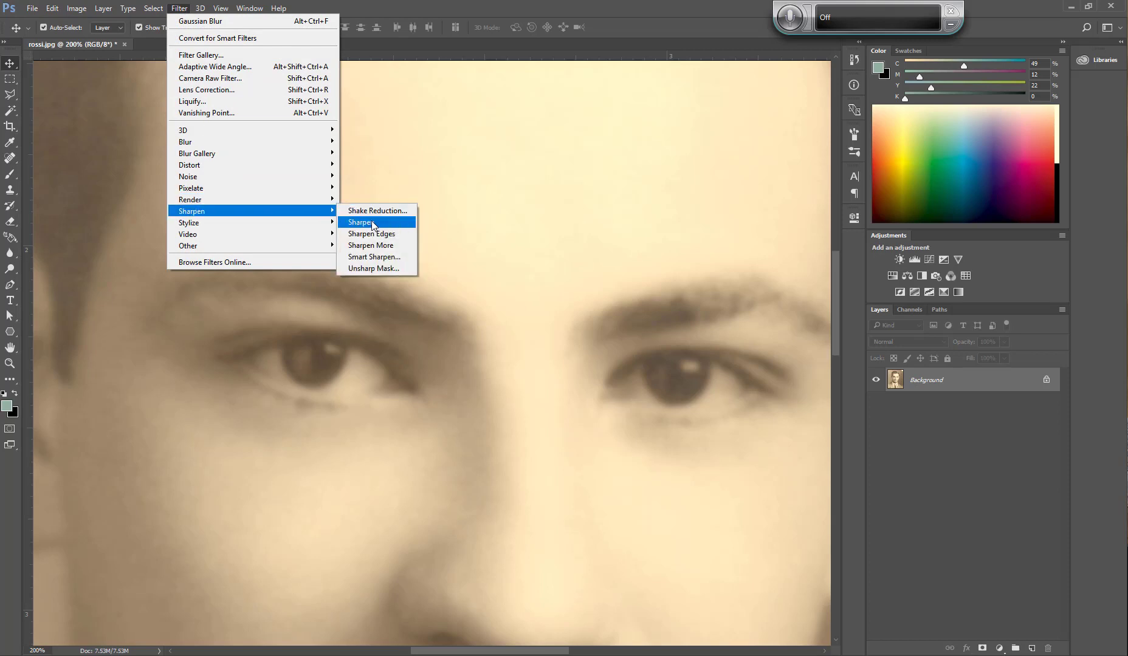
{"action": "left_click", "coordinate": [381, 257]}
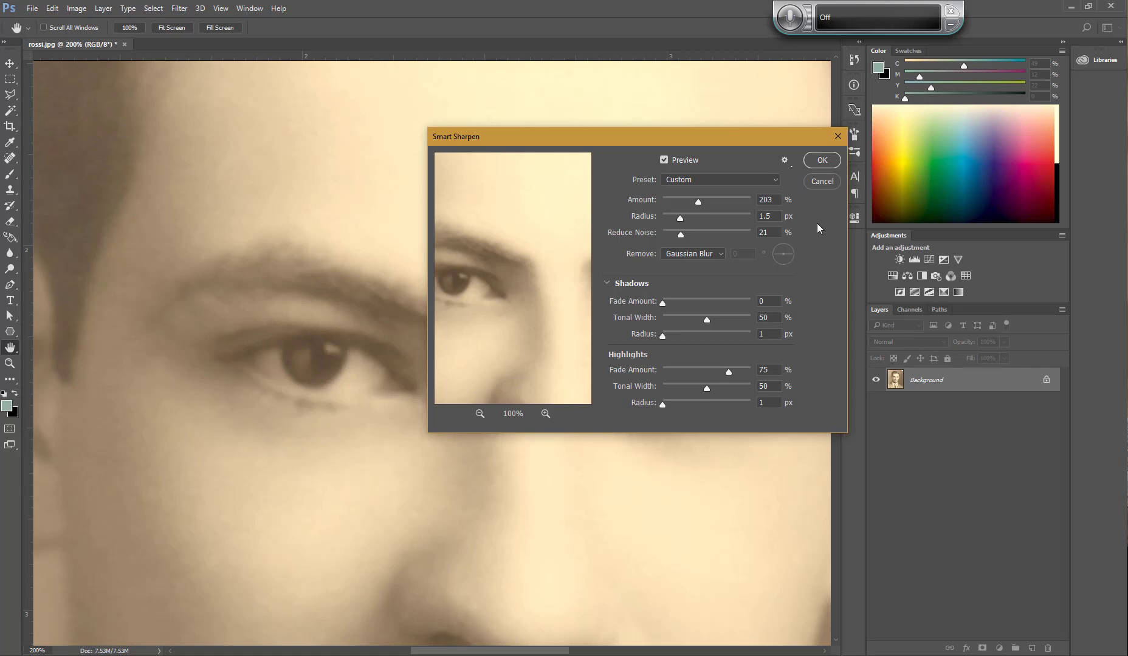
{"action": "left_click", "coordinate": [608, 283]}
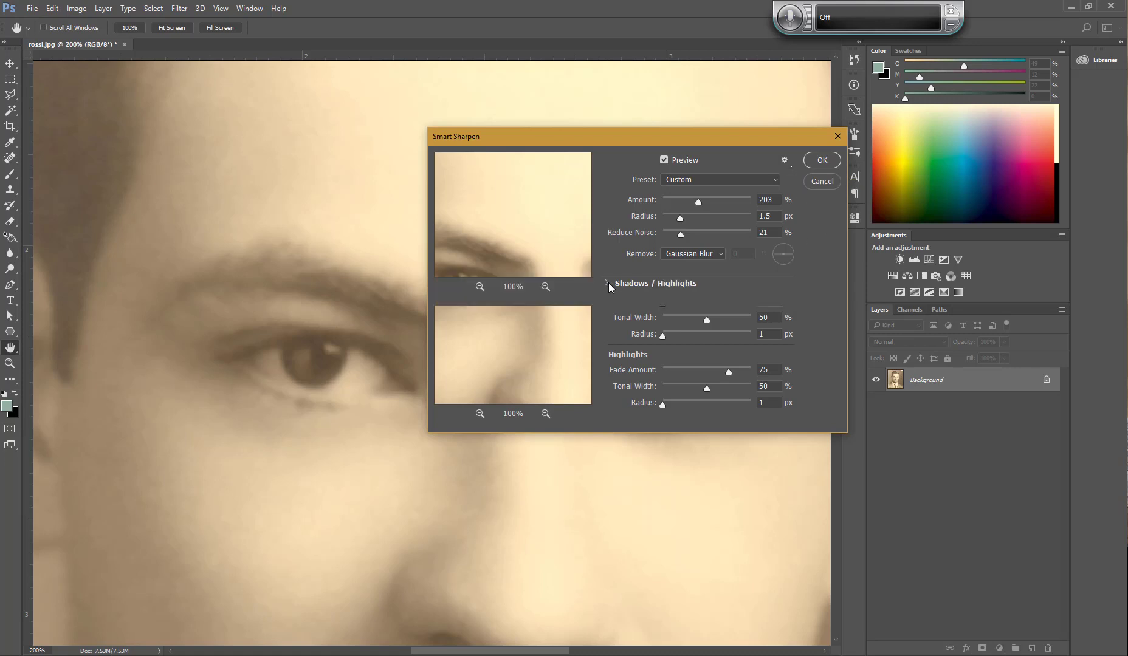
{"action": "left_click", "coordinate": [608, 283]}
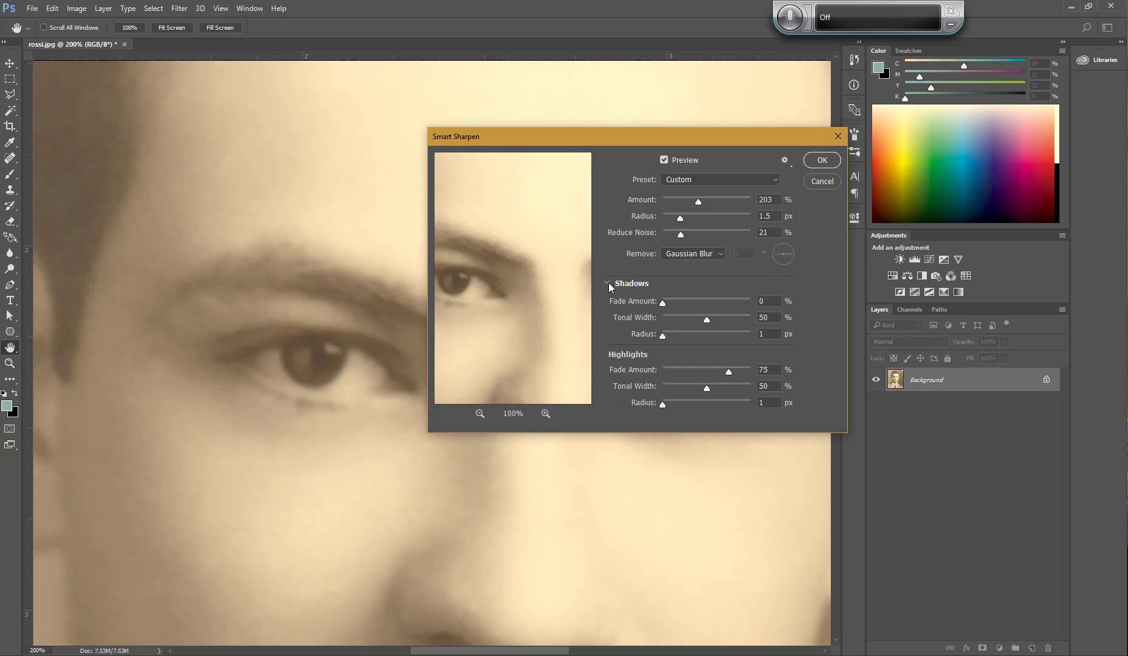
{"action": "left_click", "coordinate": [720, 255]}
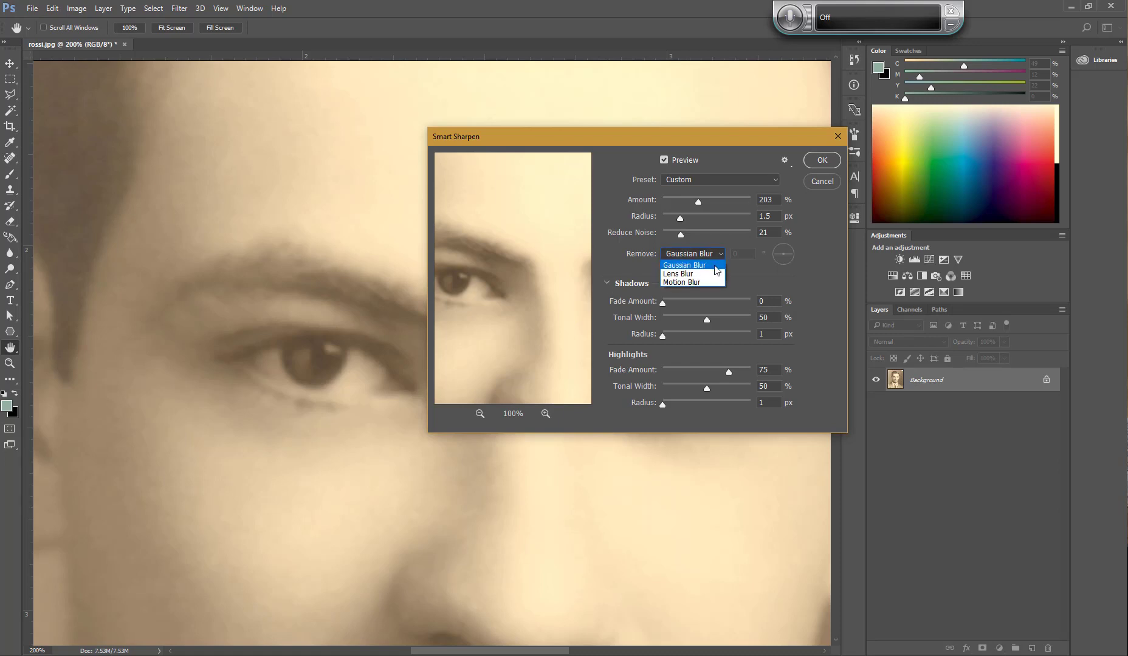
{"action": "left_click", "coordinate": [715, 266]}
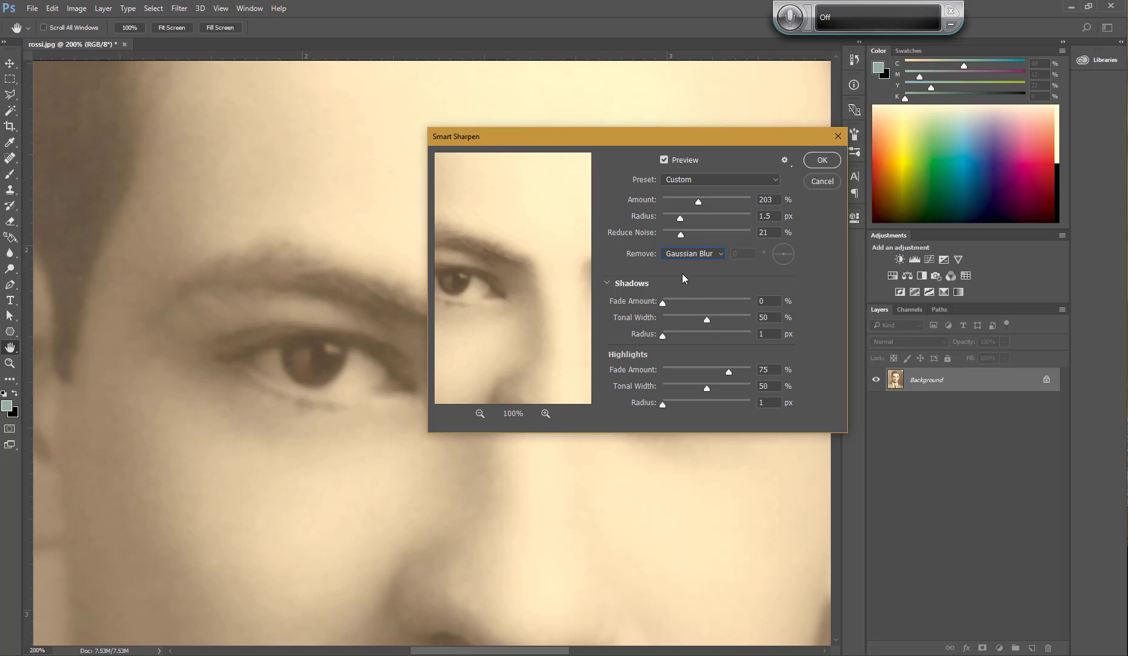
Set the Smart Sharpen amount to 250% and its radius to 2.0 px.
{"action": "left_click", "coordinate": [700, 203]}
{"action": "left_click_drag", "start_coordinate": [699, 203], "coordinate": [707, 205]}
{"action": "left_click_drag", "start_coordinate": [770, 214], "coordinate": [759, 218]}
{"action": "type", "text": "2"}
{"action": "left_click", "coordinate": [712, 219]}
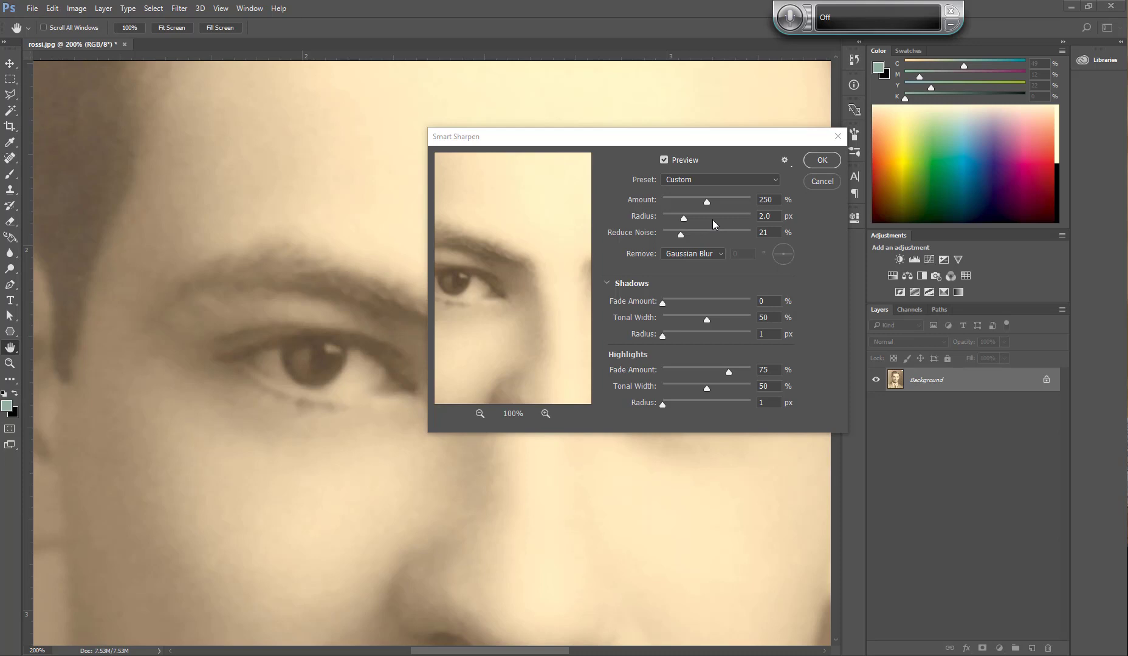
Set Reduce Noise to 17% and the Highlights Fade Amount to 25%, and apply the sharpening.
{"action": "left_click", "coordinate": [680, 235]}
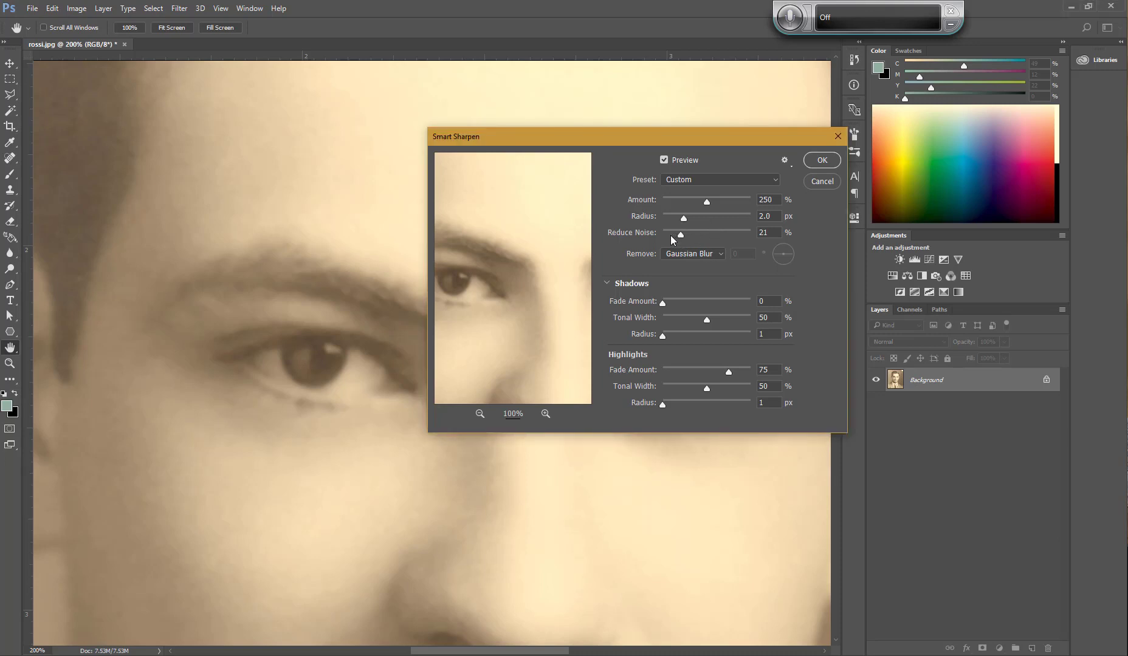
{"action": "left_click", "coordinate": [675, 235]}
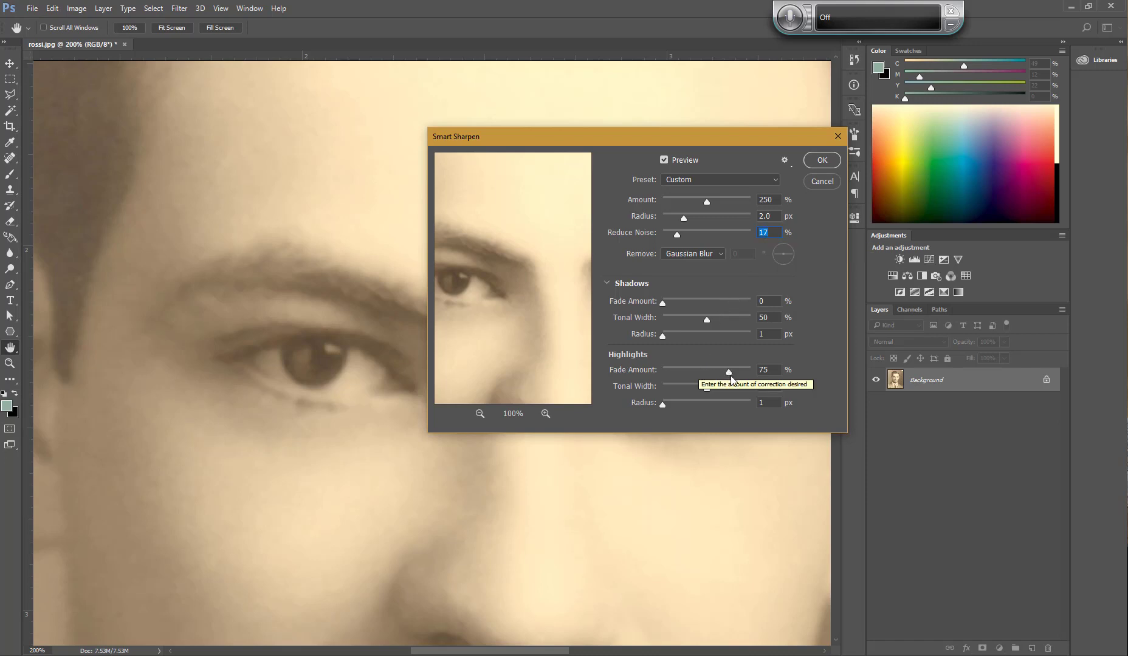
{"action": "left_click_drag", "start_coordinate": [729, 372], "coordinate": [687, 370]}
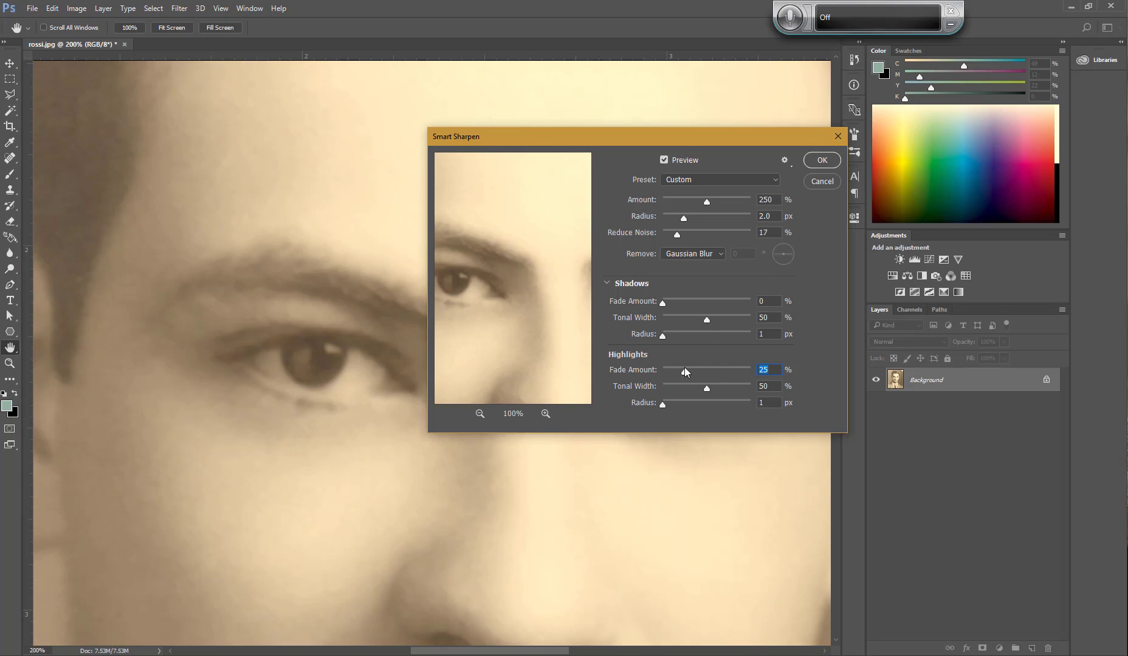
{"action": "left_click", "coordinate": [820, 161]}
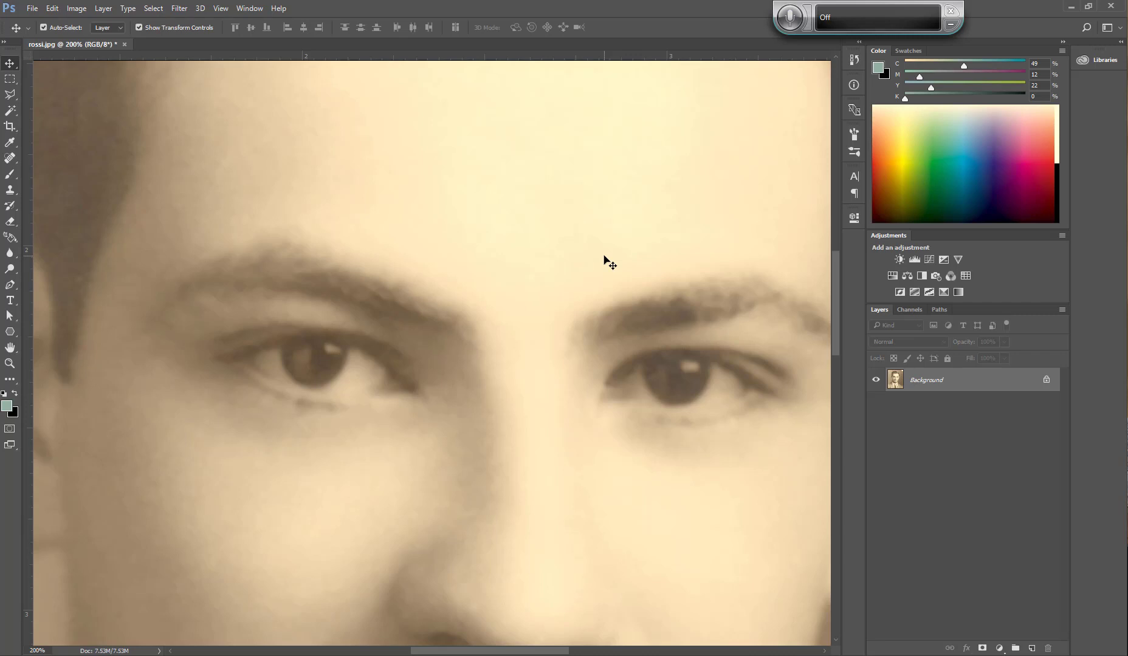
Save the sharpened photo under the new name rossi_jh.jpg.
{"action": "left_click", "coordinate": [31, 8]}
{"action": "left_click", "coordinate": [65, 139]}
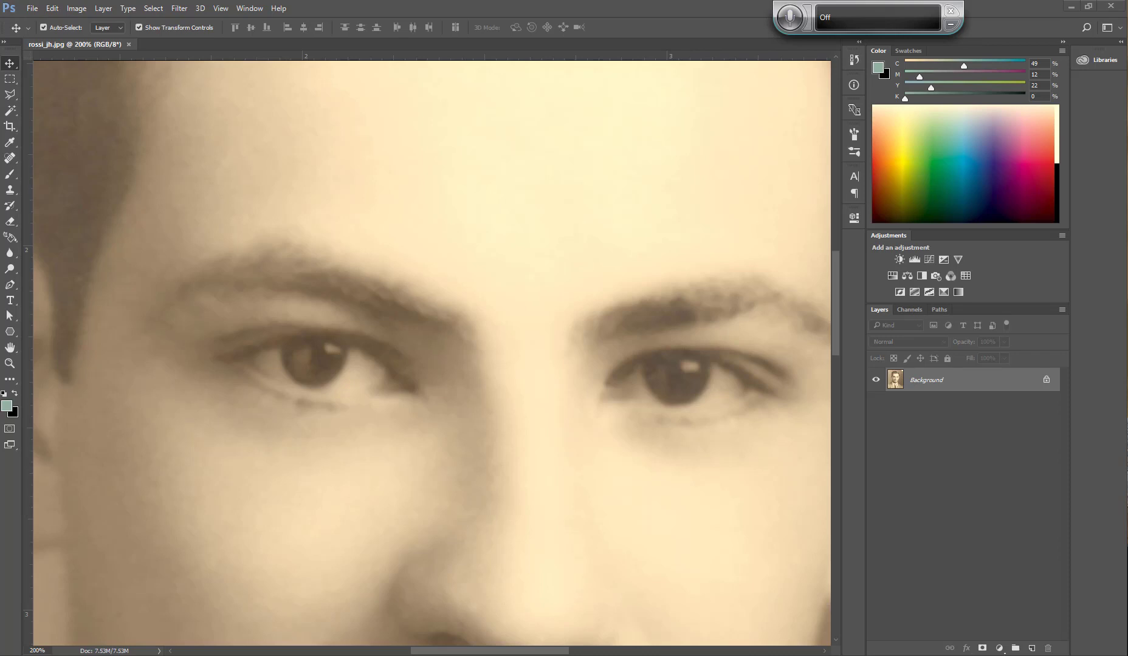
Remove the orange spot on the forehead using the Spot Healing Brush with Proximity Match and a 20 px brush.
{"action": "left_click", "coordinate": [11, 160]}
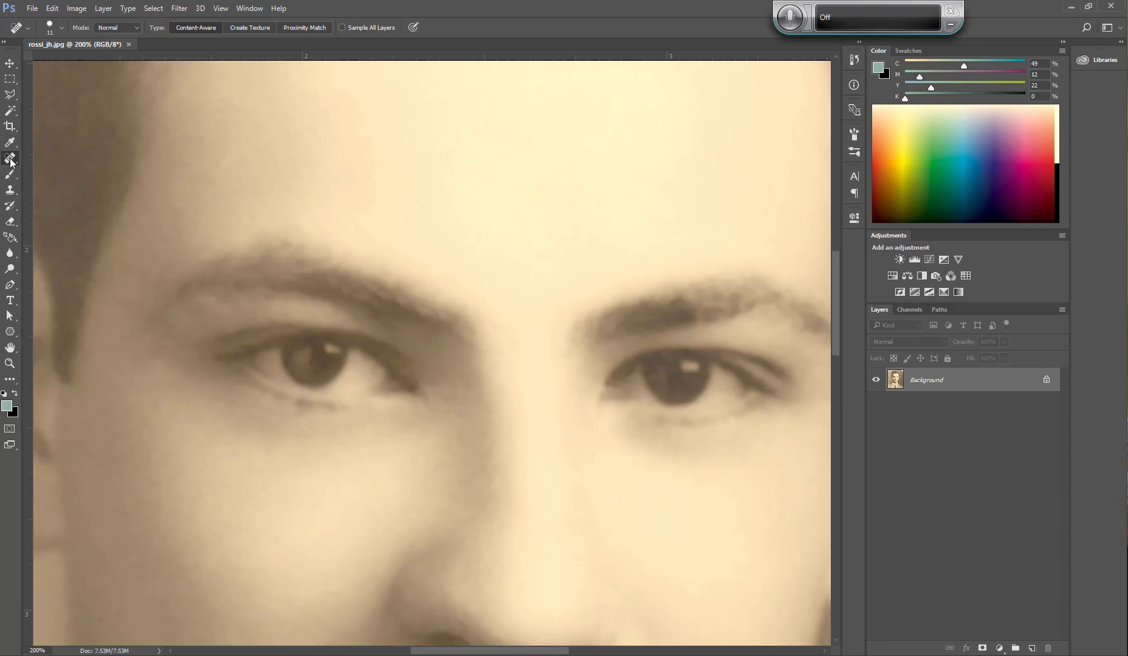
{"action": "right_click", "coordinate": [10, 160]}
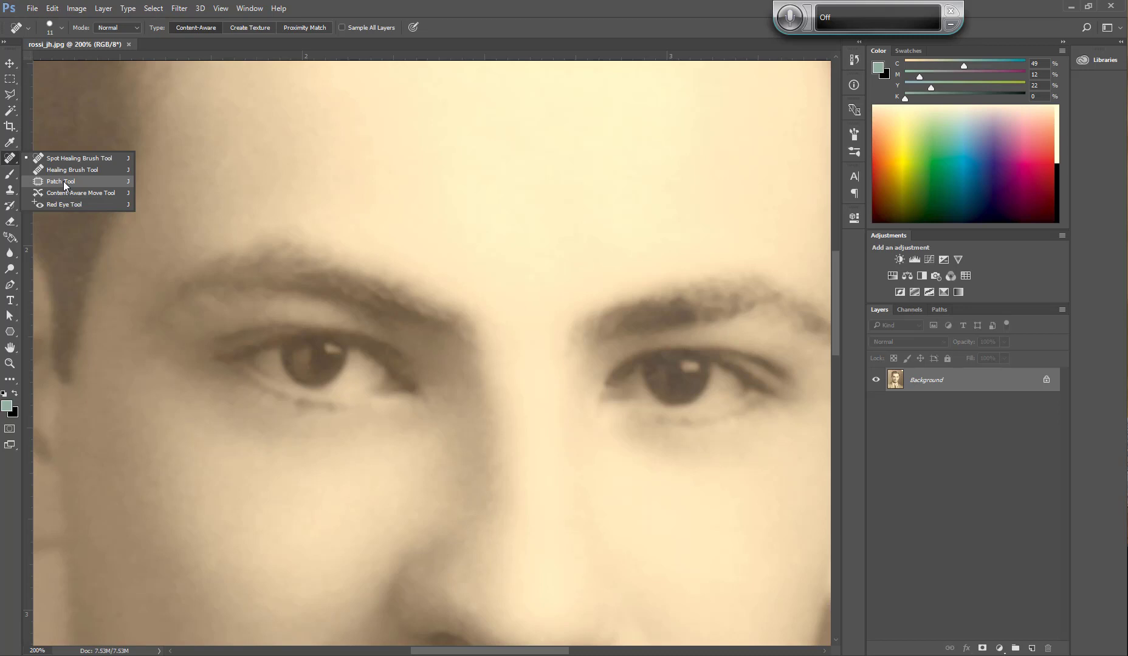
{"action": "mouse_move", "coordinate": [698, 223]}
{"action": "left_mouse_down"}
{"action": "mouse_move", "coordinate": [574, 345]}
{"action": "mouse_move", "coordinate": [619, 426]}
{"action": "left_mouse_up"}
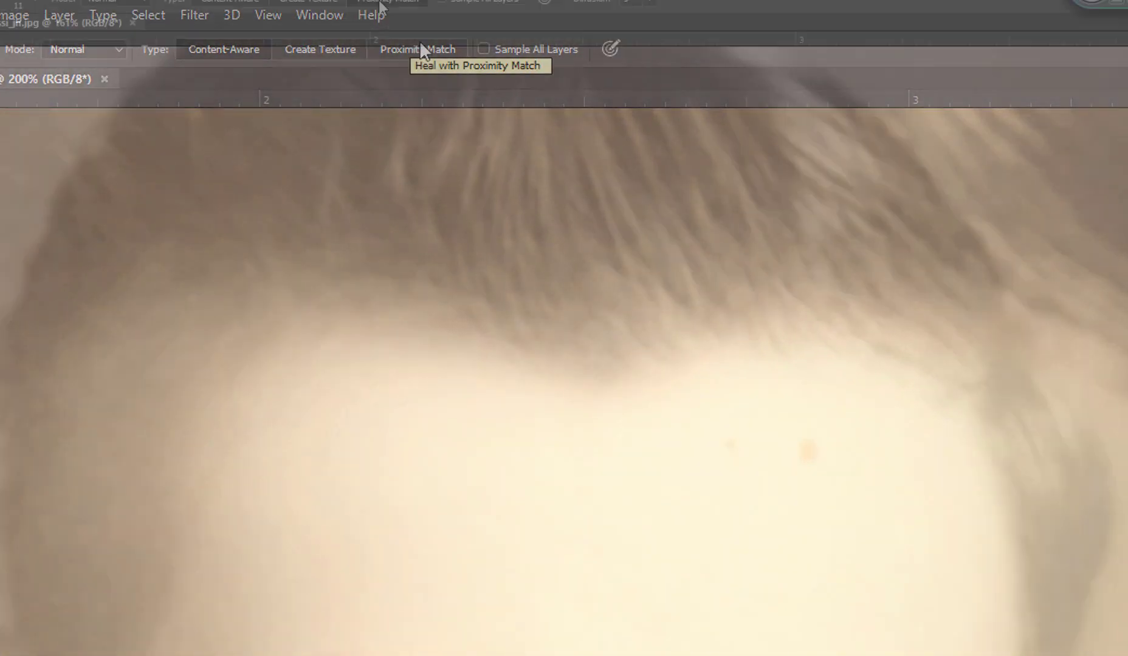
{"action": "left_click", "coordinate": [421, 49]}
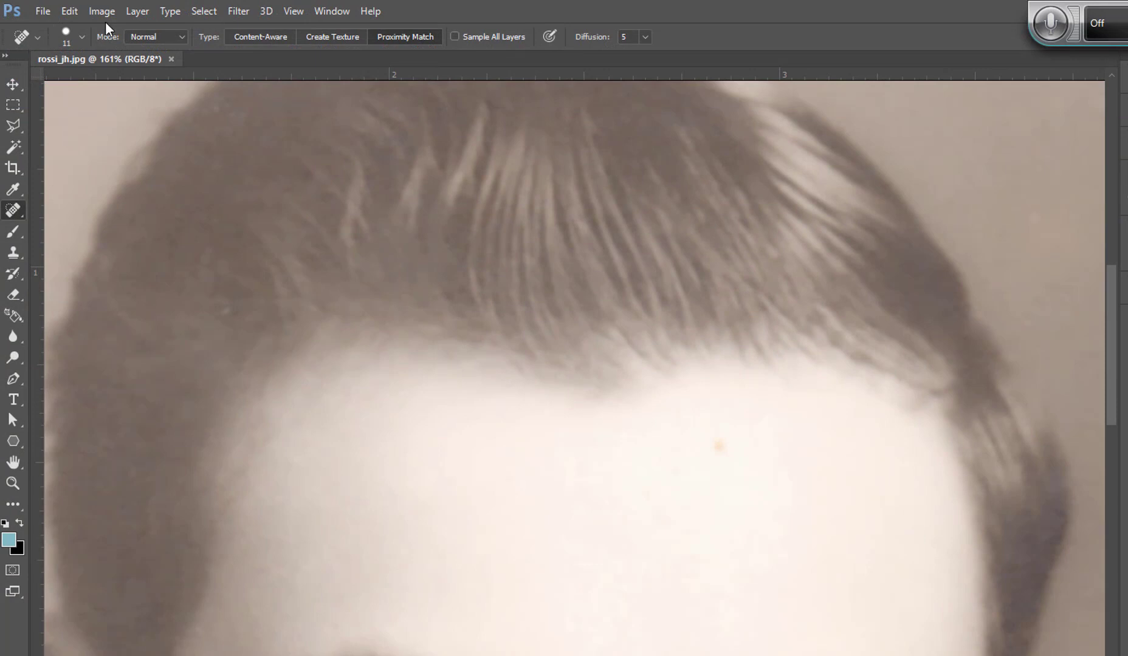
{"action": "left_click", "coordinate": [83, 38]}
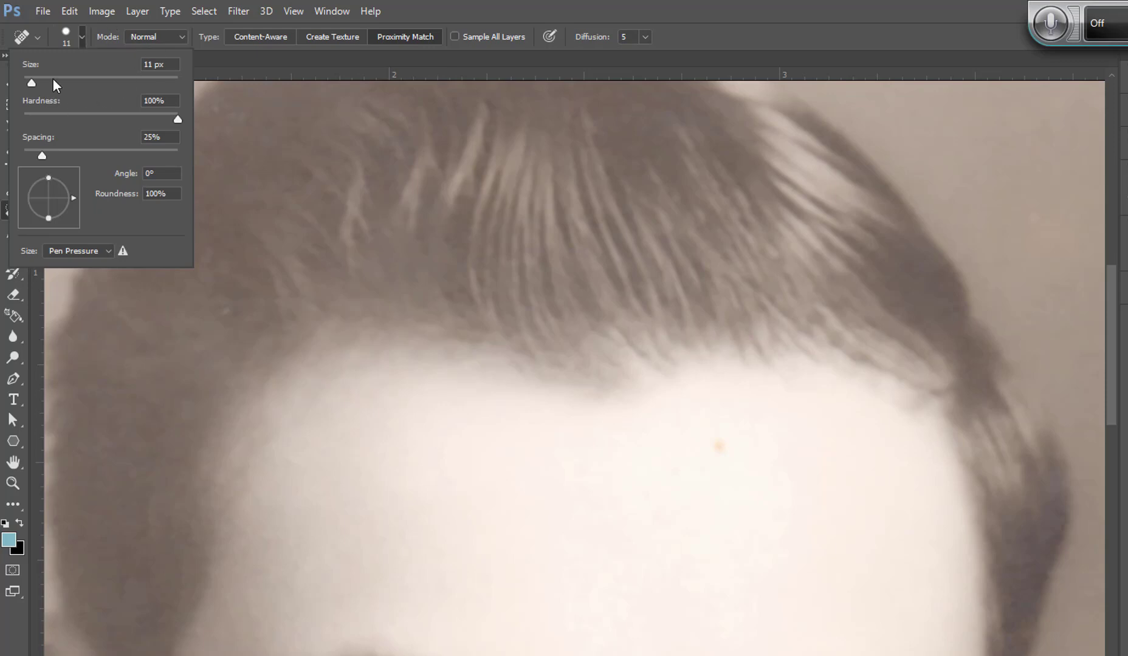
{"action": "left_click_drag", "start_coordinate": [31, 81], "coordinate": [39, 80]}
{"action": "left_click_drag", "start_coordinate": [38, 81], "coordinate": [38, 81]}
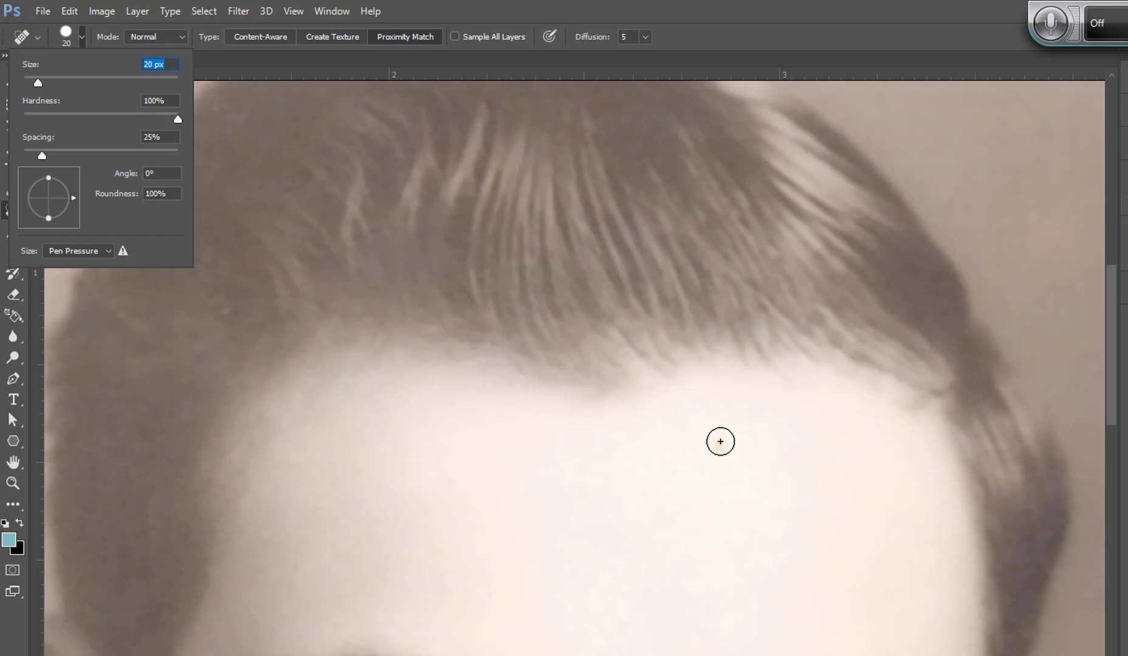
{"action": "left_click", "coordinate": [720, 441]}
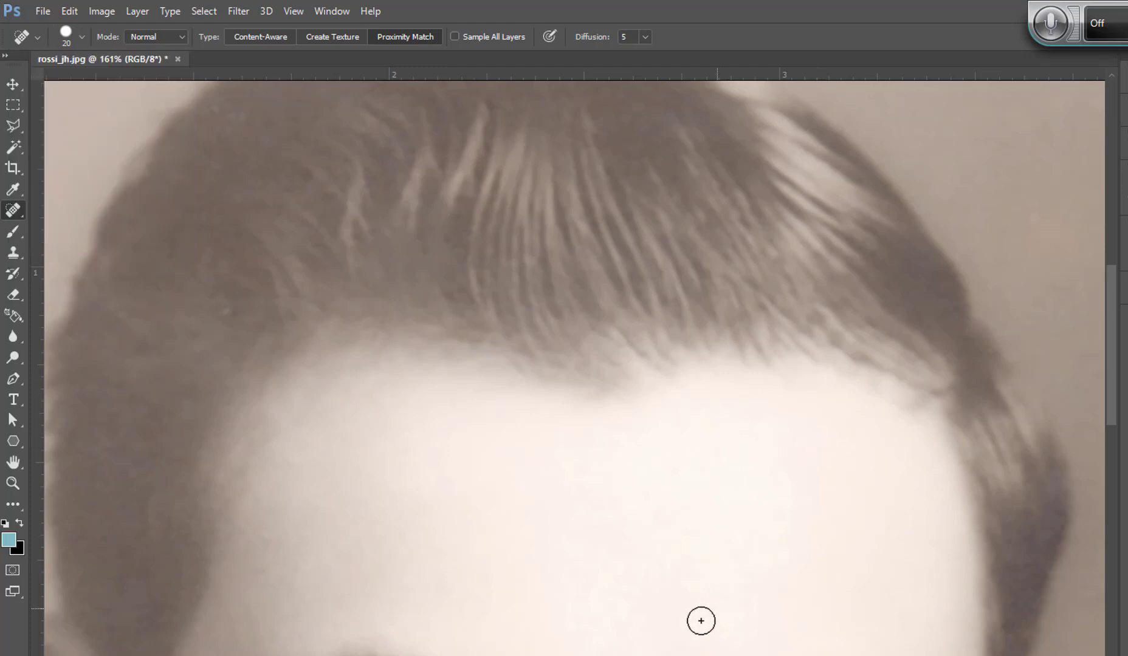
Remove the light spot on the chin with the Healing Brush in Normal mode, sampling clean skin just below it.
{"action": "scroll", "coordinate": [627, 626], "scroll_direction": "down", "scroll_amount": 5}
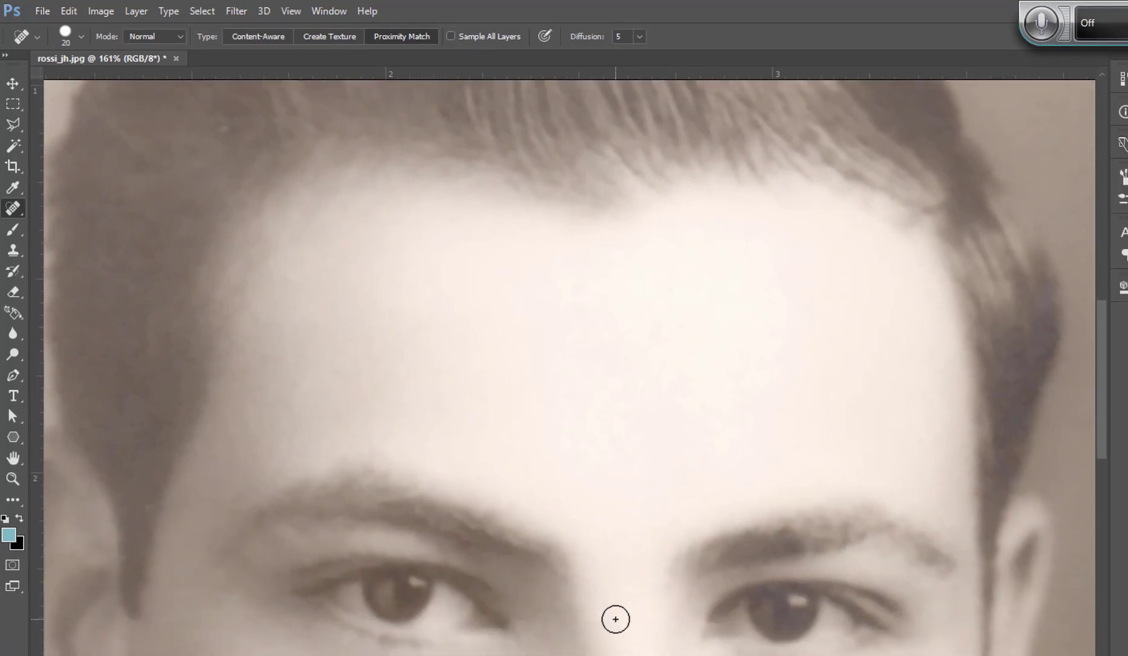
{"action": "scroll", "coordinate": [615, 619], "scroll_direction": "down", "scroll_amount": 3}
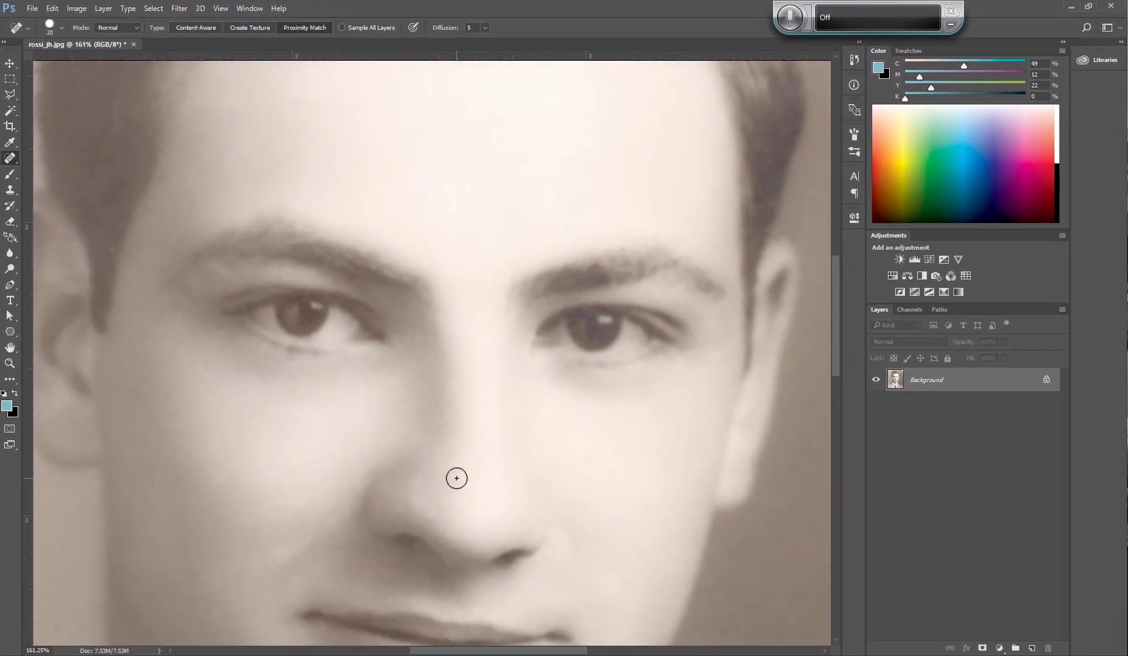
{"action": "scroll", "coordinate": [498, 468], "scroll_direction": "down", "scroll_amount": 4}
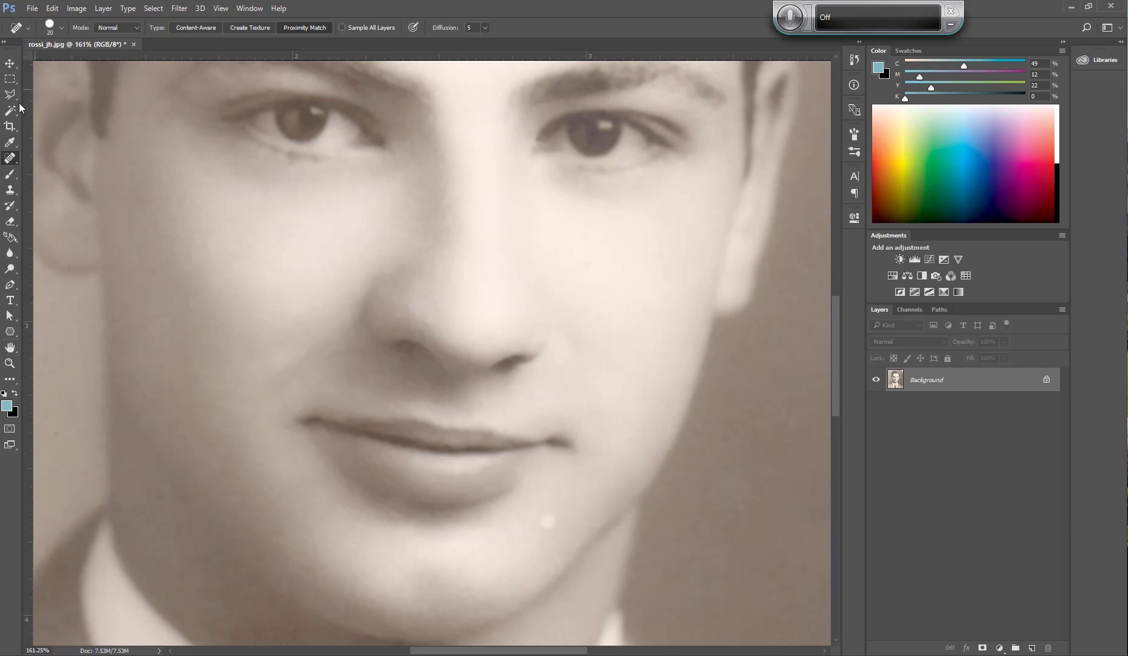
{"action": "right_click", "coordinate": [10, 159]}
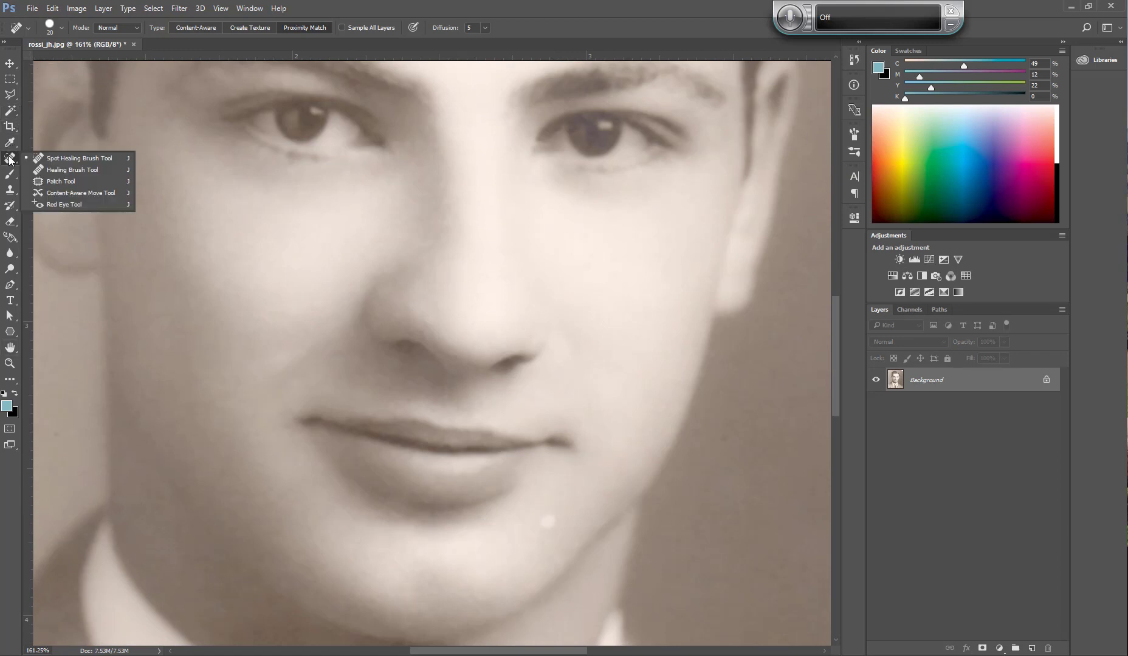
{"action": "left_click", "coordinate": [45, 169]}
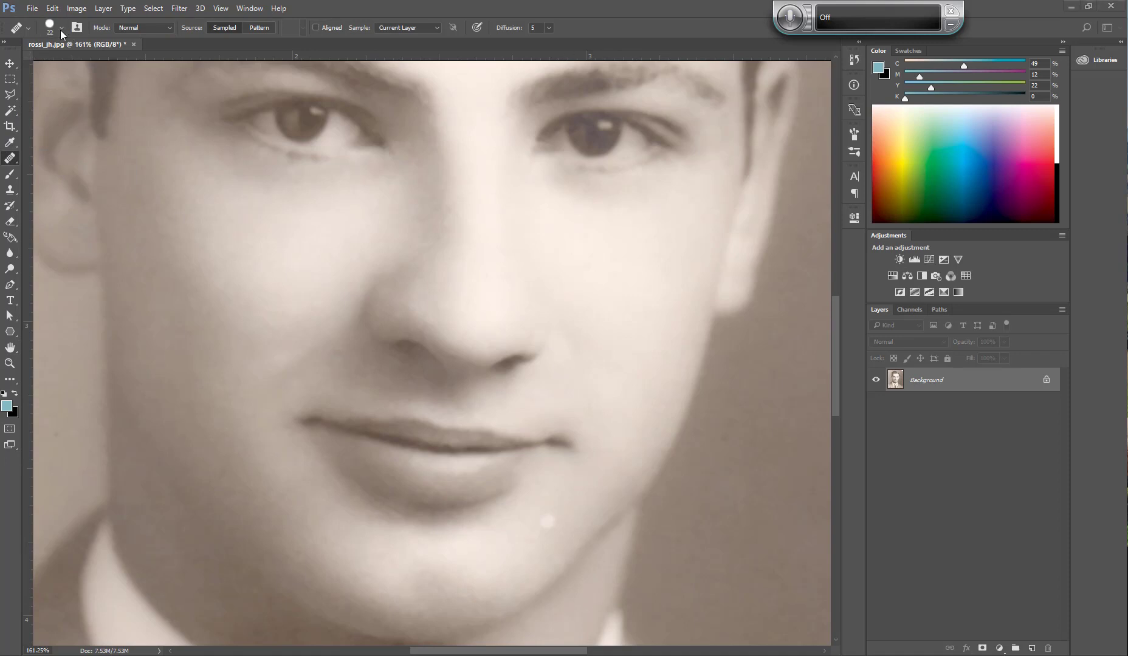
{"action": "left_click", "coordinate": [168, 28]}
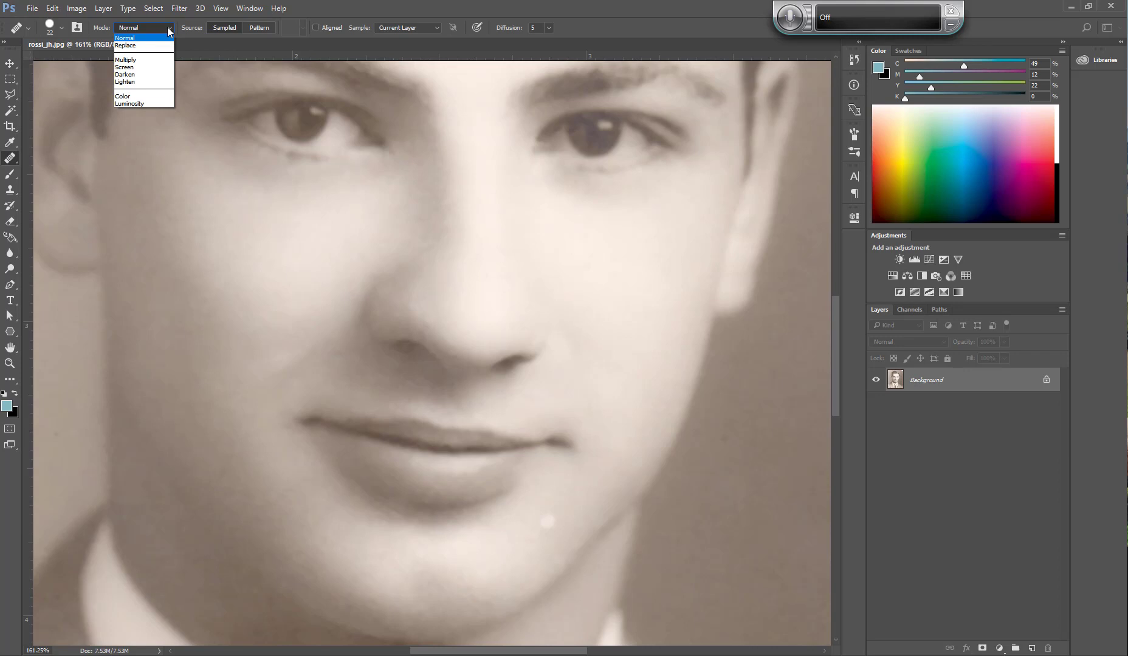
{"action": "left_click", "coordinate": [169, 28]}
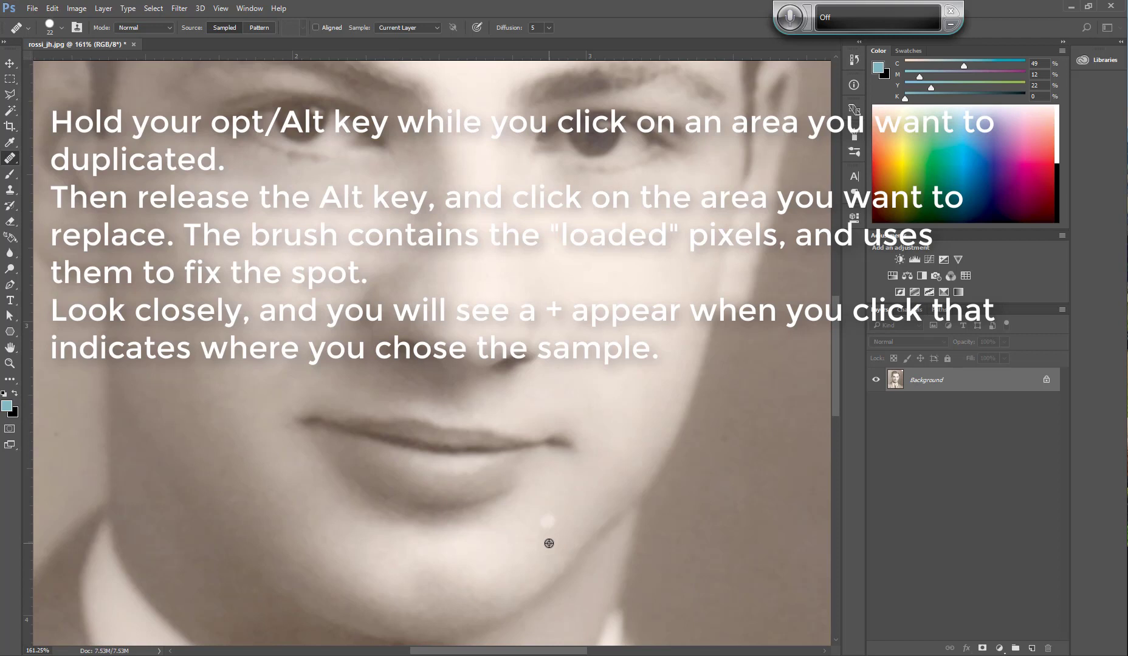
{"action": "left_click", "coordinate": [549, 543], "text": "alt"}
{"action": "left_click", "coordinate": [548, 518]}
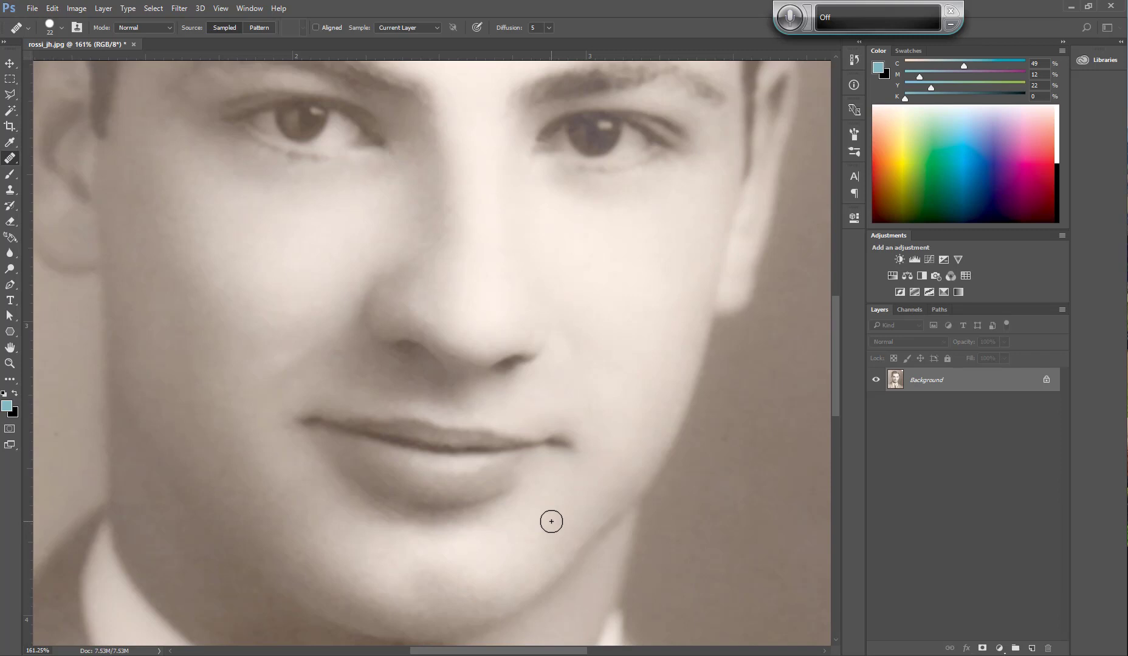
{"action": "left_click", "coordinate": [498, 562]}
{"action": "left_click", "coordinate": [538, 523]}
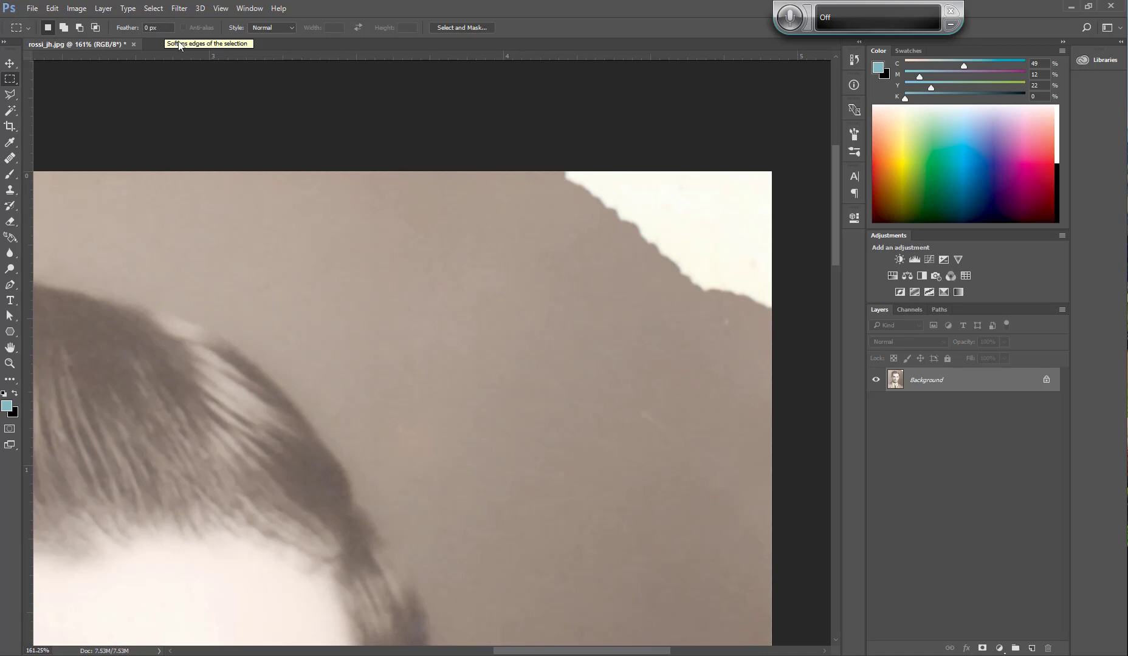
Select the torn white corner with a rectangular marquee, fill it with Content-Aware at 100% opacity, and clear the selection.
{"action": "left_click_drag", "start_coordinate": [507, 172], "coordinate": [770, 502]}
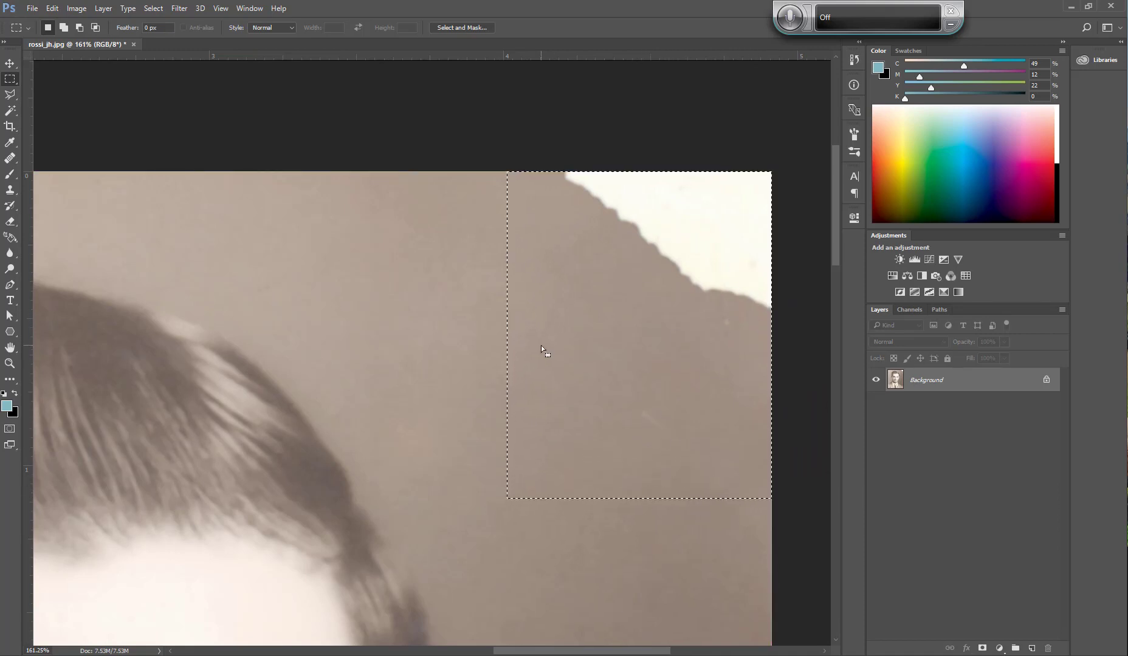
{"action": "left_click", "coordinate": [52, 9]}
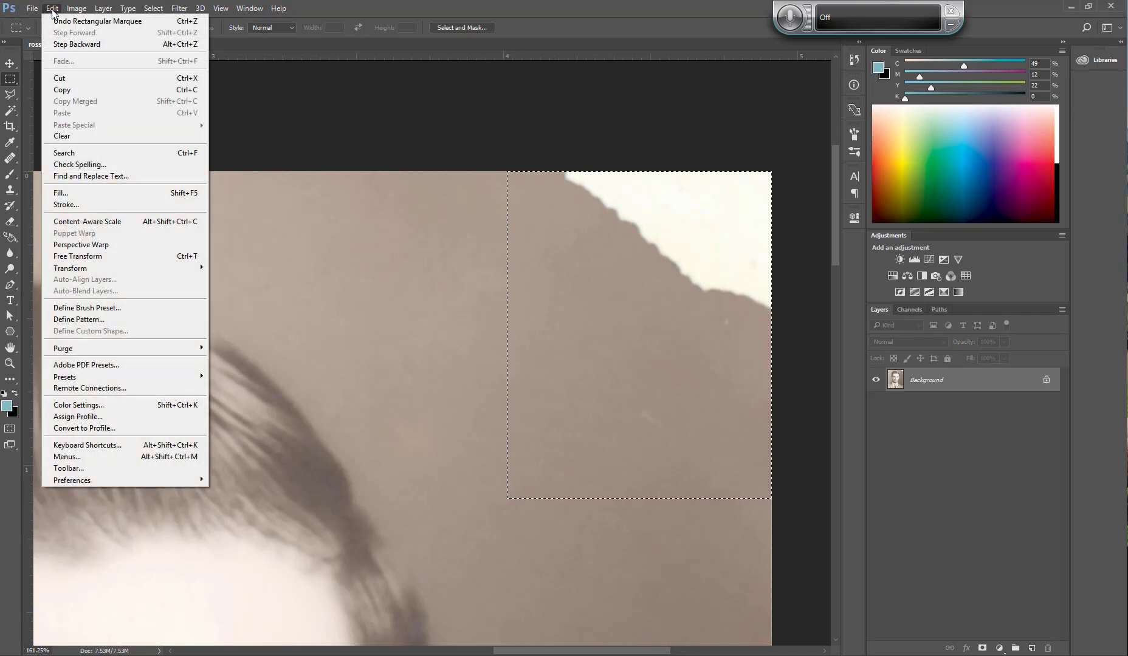
{"action": "left_click", "coordinate": [71, 193]}
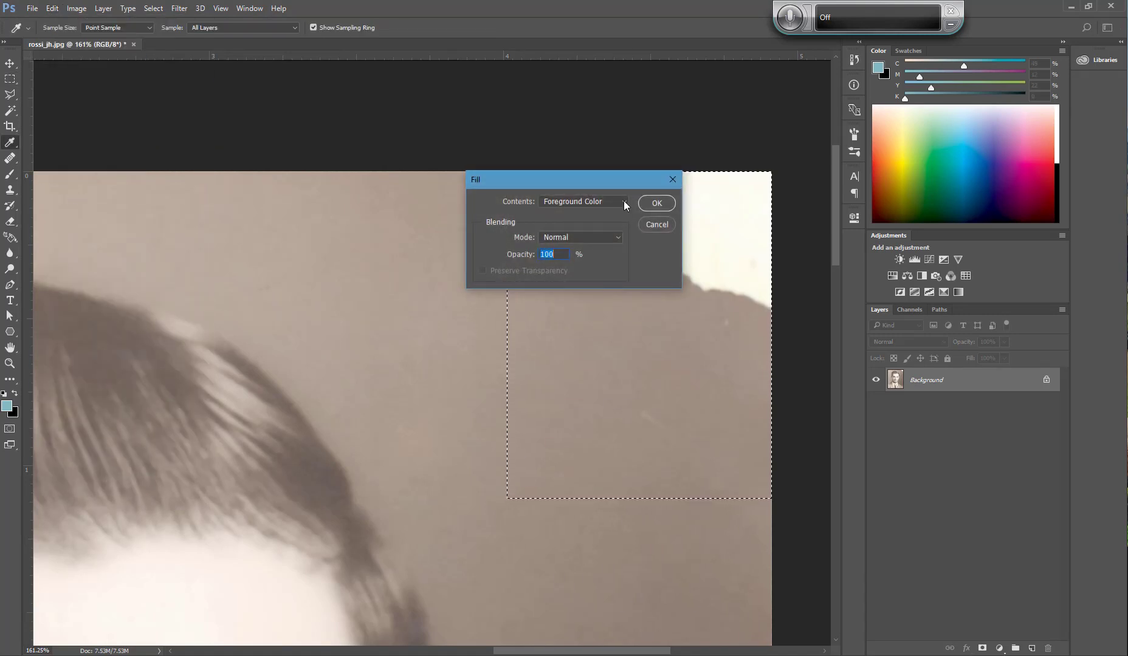
{"action": "left_click", "coordinate": [624, 201]}
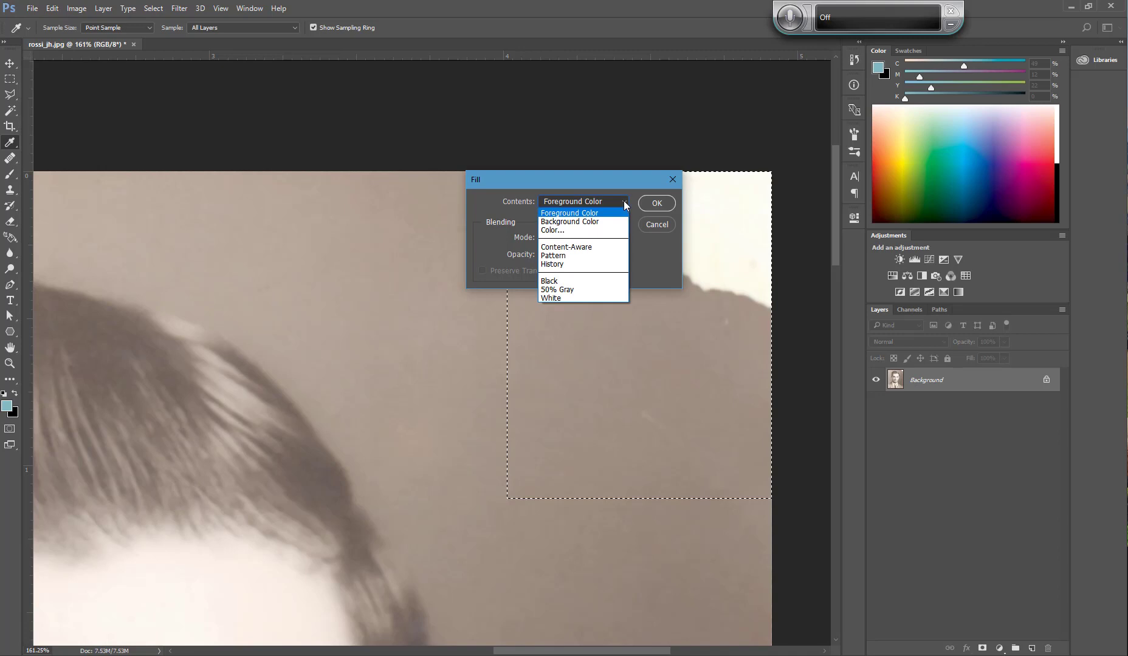
{"action": "left_click", "coordinate": [587, 247]}
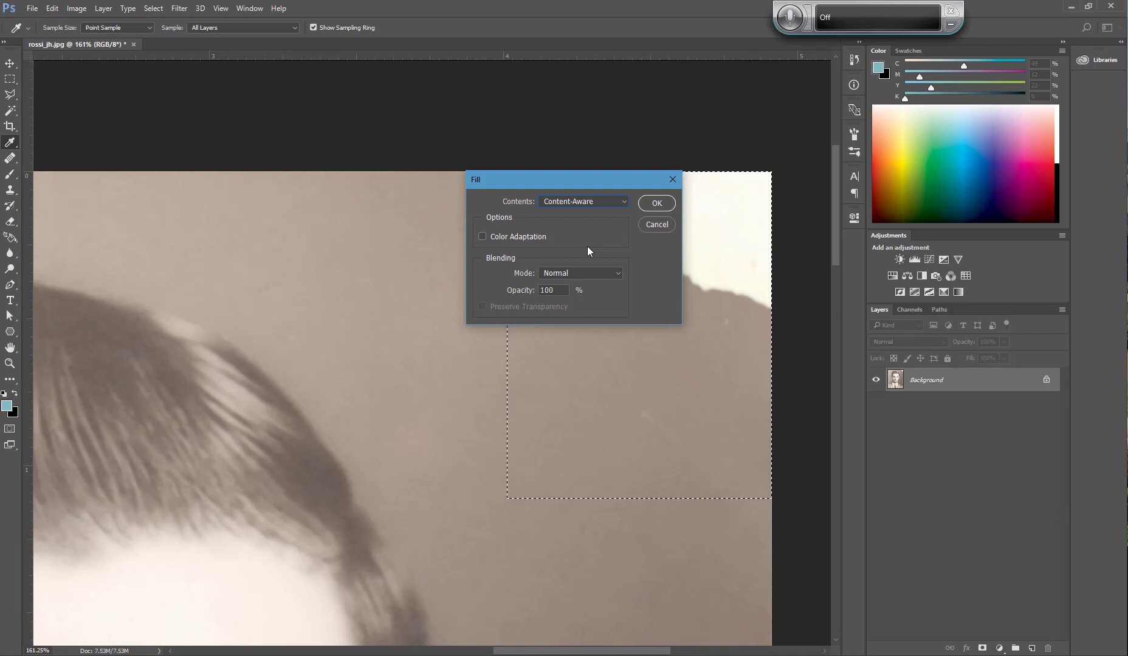
{"action": "left_click", "coordinate": [658, 203]}
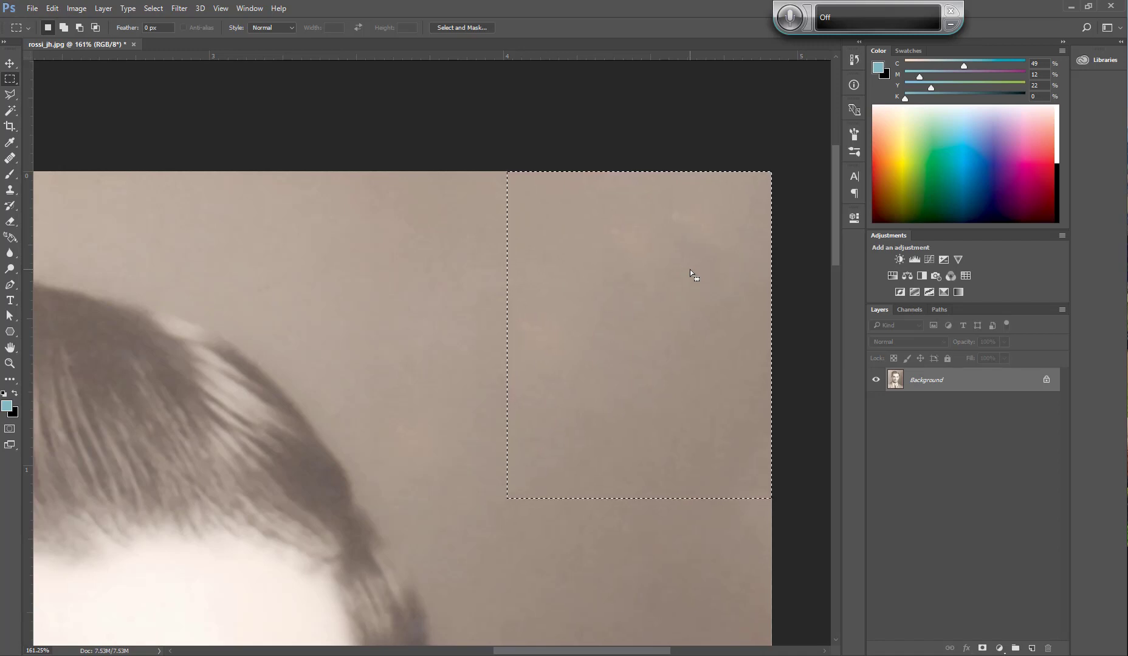
{"action": "key", "text": "ctrl+d"}
Select the long scratch at the photo's right edge beside the shoulder and replace it with a Content-Aware fill.
{"action": "left_click_drag", "start_coordinate": [594, 536], "coordinate": [745, 506]}
{"action": "left_click", "coordinate": [52, 8]}
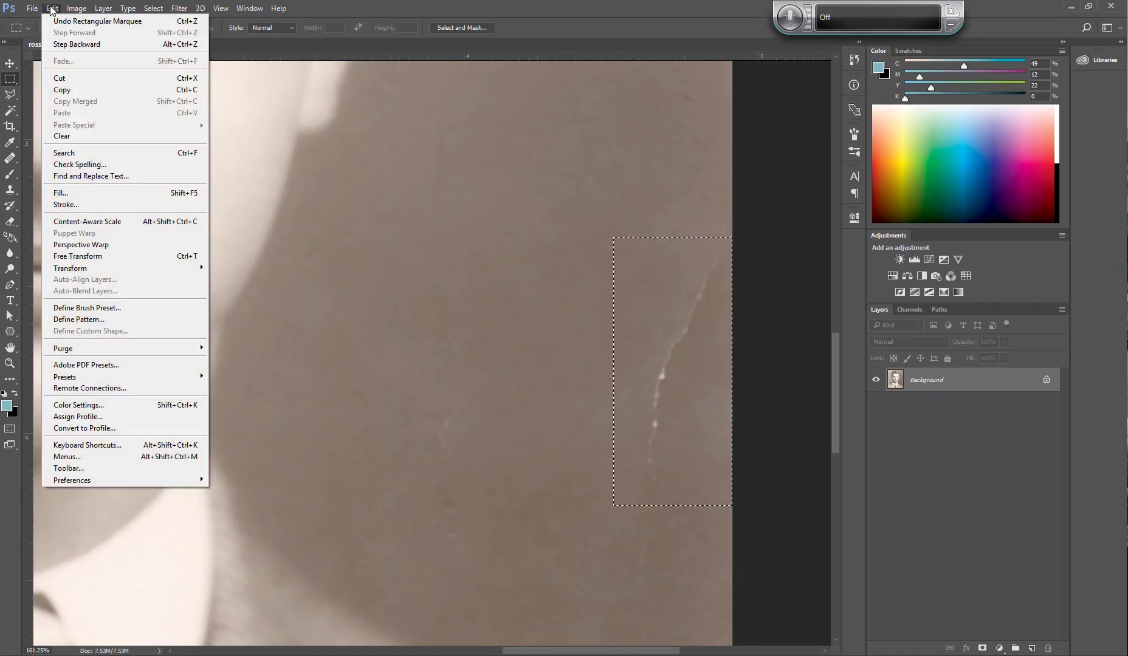
{"action": "left_click", "coordinate": [67, 193]}
{"action": "left_click", "coordinate": [657, 203]}
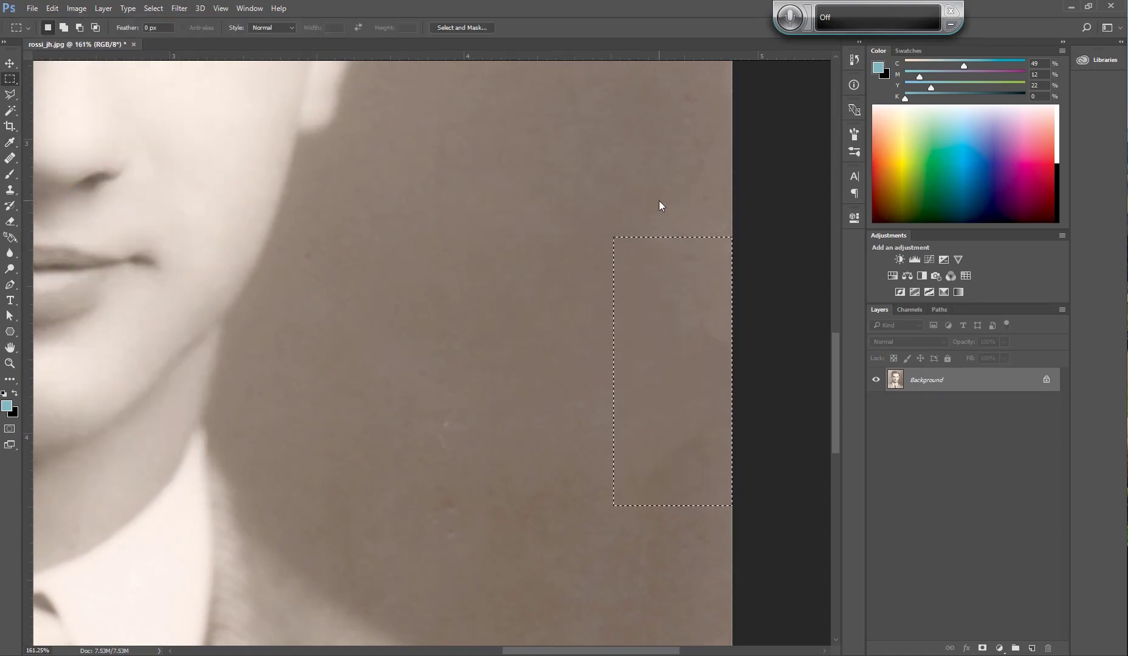
Select the small faint marks in the background between the collar and the right edge and fill them with Content-Aware.
{"action": "left_click_drag", "start_coordinate": [416, 412], "coordinate": [484, 557]}
{"action": "left_click", "coordinate": [55, 8]}
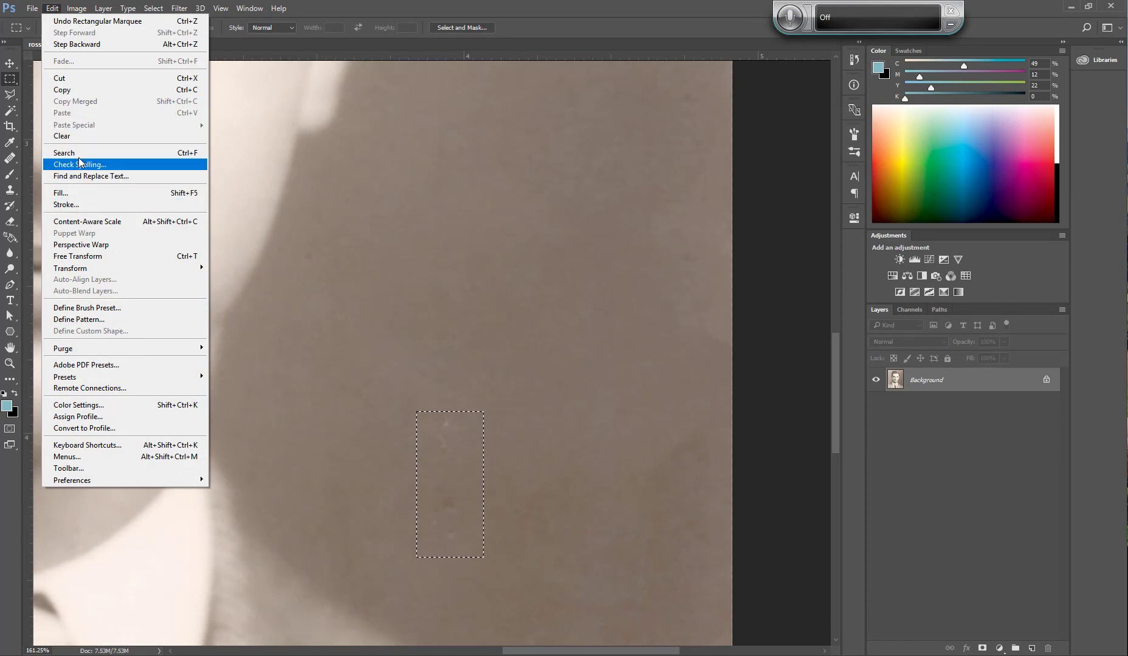
{"action": "left_click", "coordinate": [67, 194]}
{"action": "left_click", "coordinate": [661, 201]}
Replace the stained background strip at the photo's upper left edge with a Content-Aware fill and clear the selection.
{"action": "left_click_drag", "start_coordinate": [316, 374], "coordinate": [760, 365]}
{"action": "left_click_drag", "start_coordinate": [292, 340], "coordinate": [735, 325]}
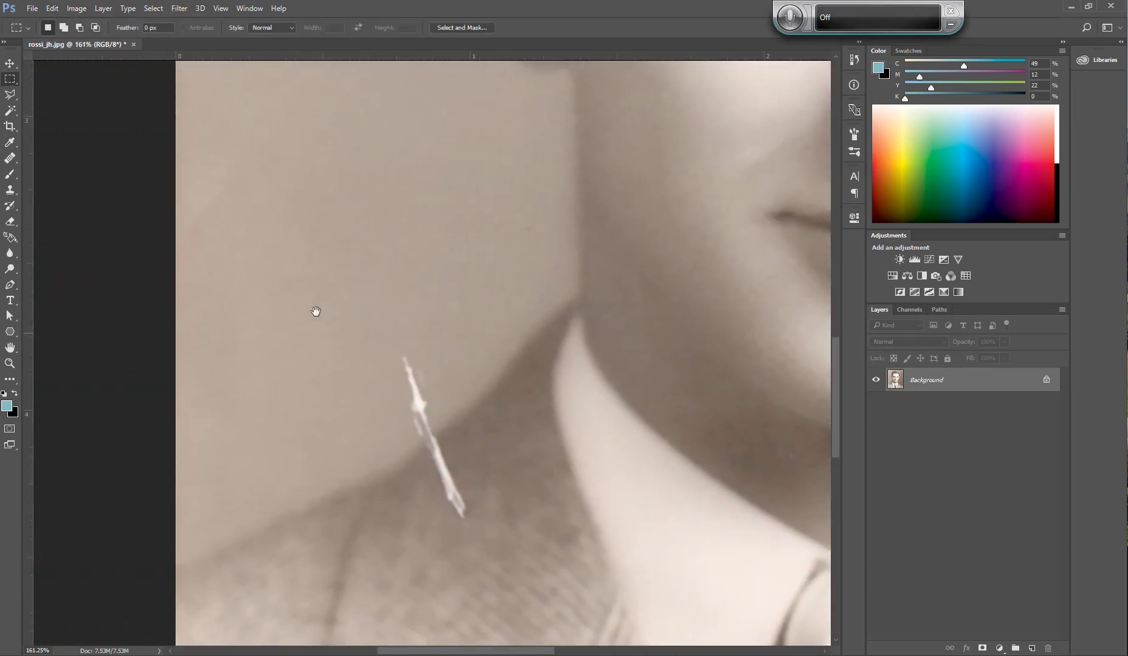
{"action": "left_click_drag", "start_coordinate": [438, 148], "coordinate": [486, 547]}
{"action": "left_click_drag", "start_coordinate": [392, 61], "coordinate": [429, 331]}
{"action": "left_click_drag", "start_coordinate": [357, 120], "coordinate": [182, 372]}
{"action": "left_click", "coordinate": [52, 9]}
{"action": "left_click", "coordinate": [60, 193]}
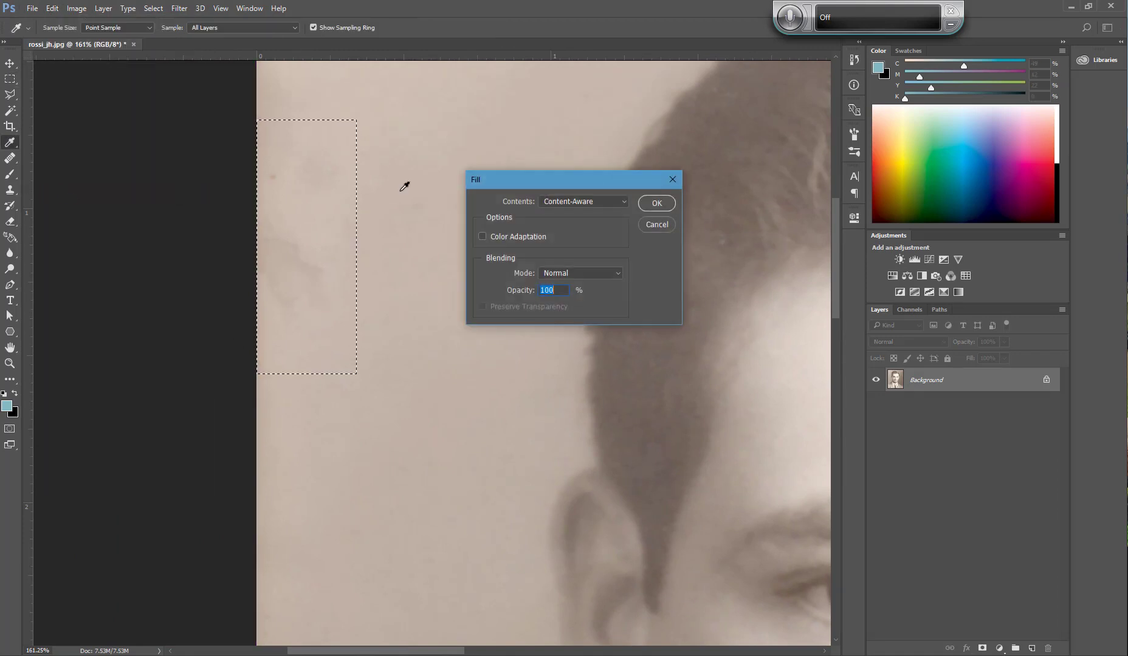
{"action": "left_click", "coordinate": [661, 201]}
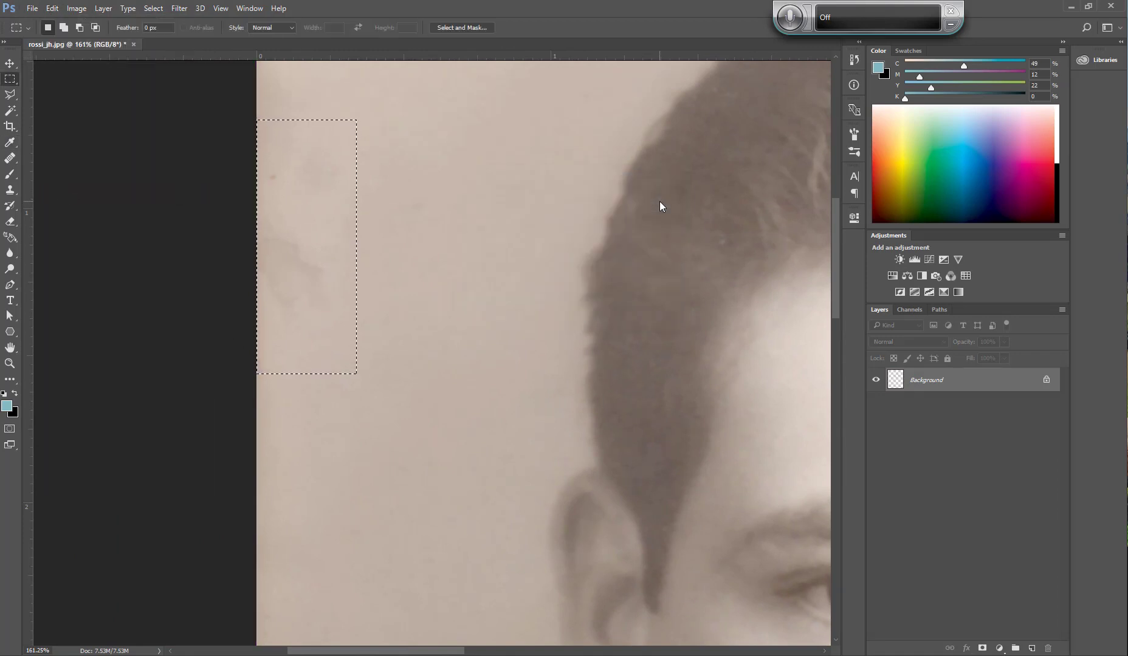
{"action": "left_click", "coordinate": [153, 9]}
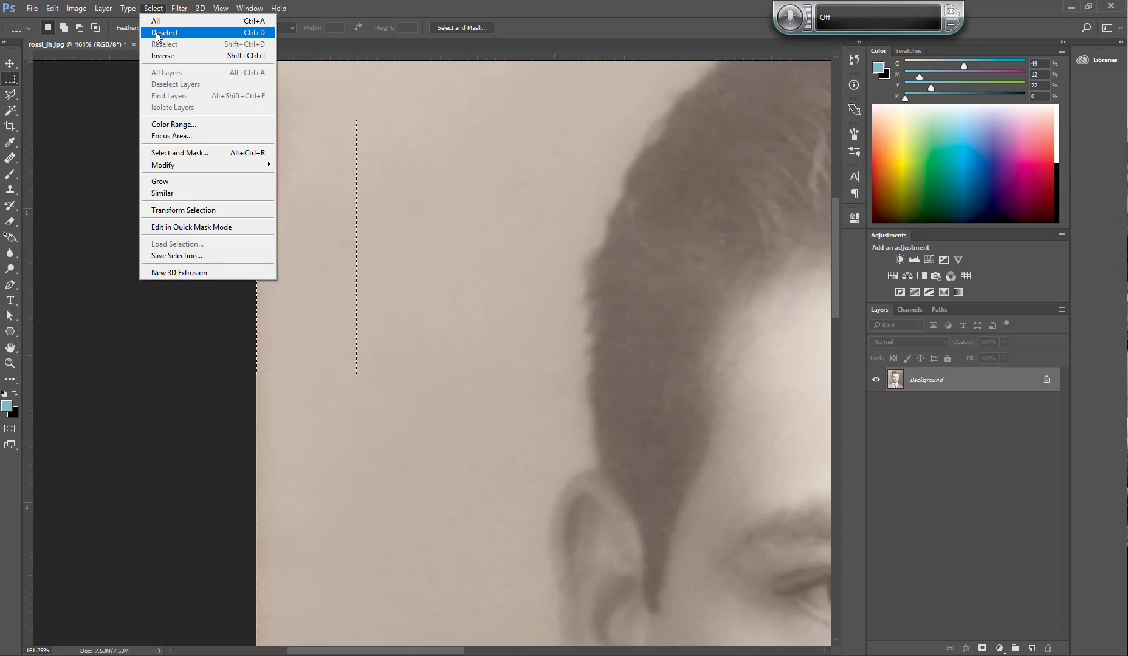
{"action": "left_click", "coordinate": [157, 34]}
Clone clean shoulder edge over the middle of the white scratch using the Clone Stamp with a 50 px brush, 50% hardness and Aligned on.
{"action": "scroll", "coordinate": [410, 347], "scroll_direction": "down", "scroll_amount": 5}
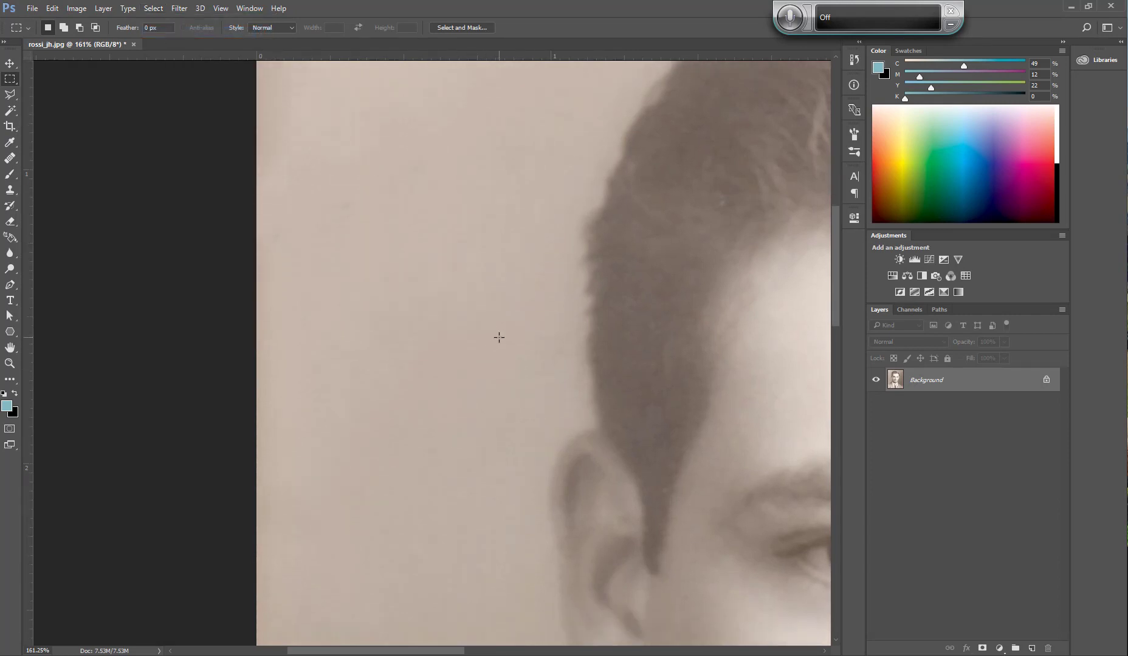
{"action": "left_click_drag", "start_coordinate": [535, 437], "coordinate": [514, 140]}
{"action": "left_click_drag", "start_coordinate": [561, 406], "coordinate": [494, 270]}
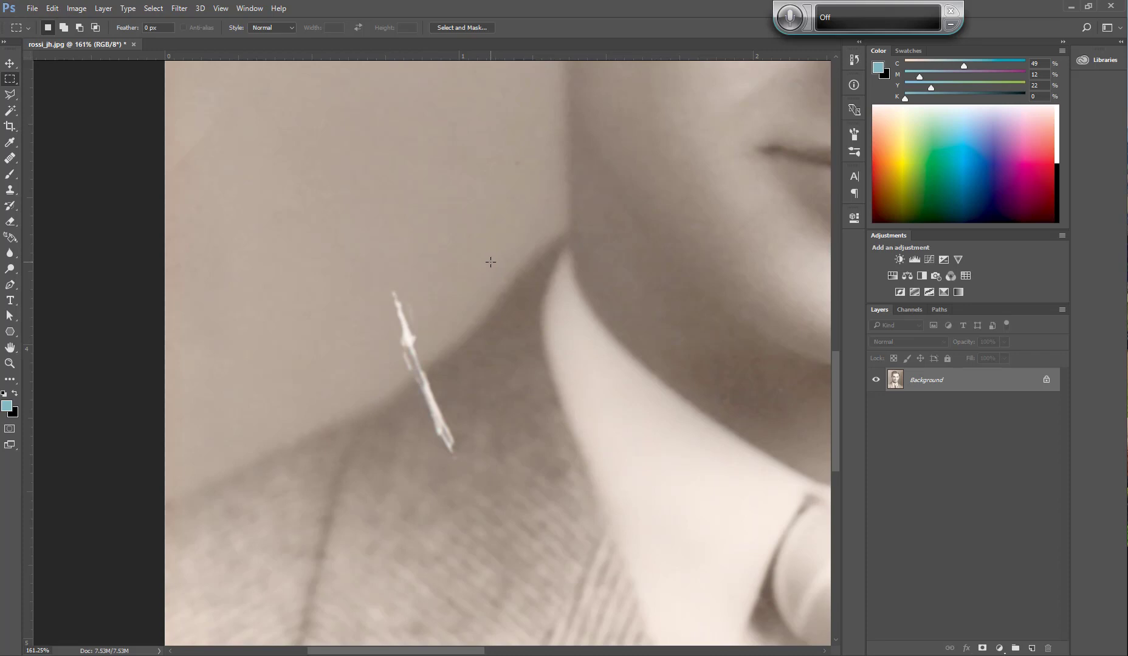
{"action": "left_click", "coordinate": [10, 190]}
{"action": "right_click", "coordinate": [11, 193]}
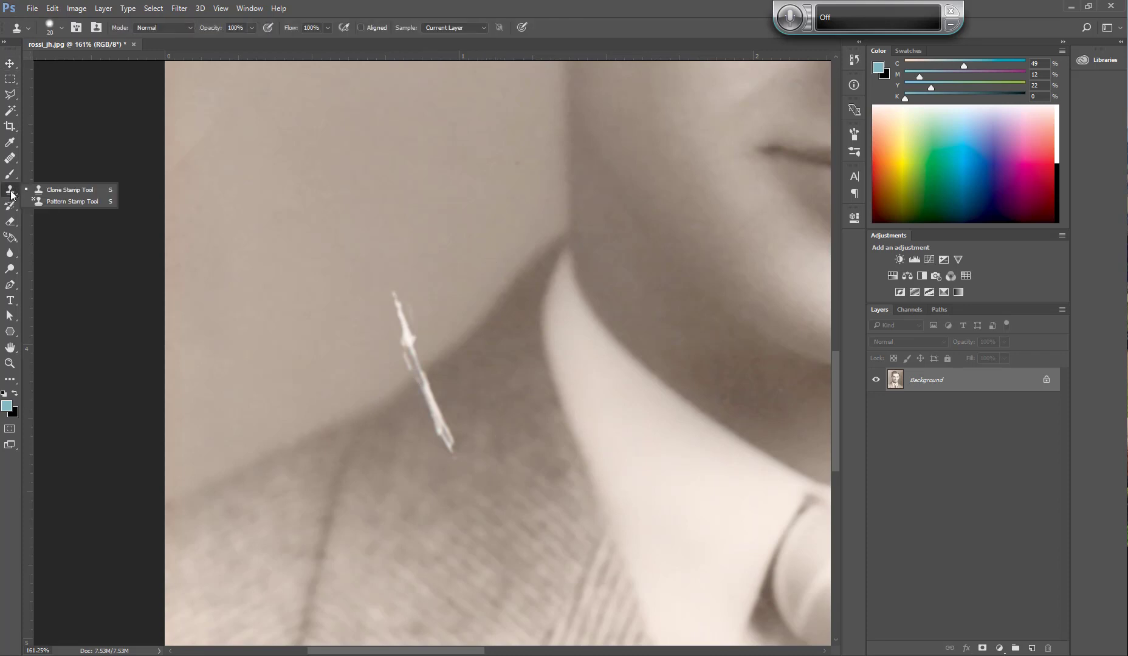
{"action": "left_click", "coordinate": [52, 190]}
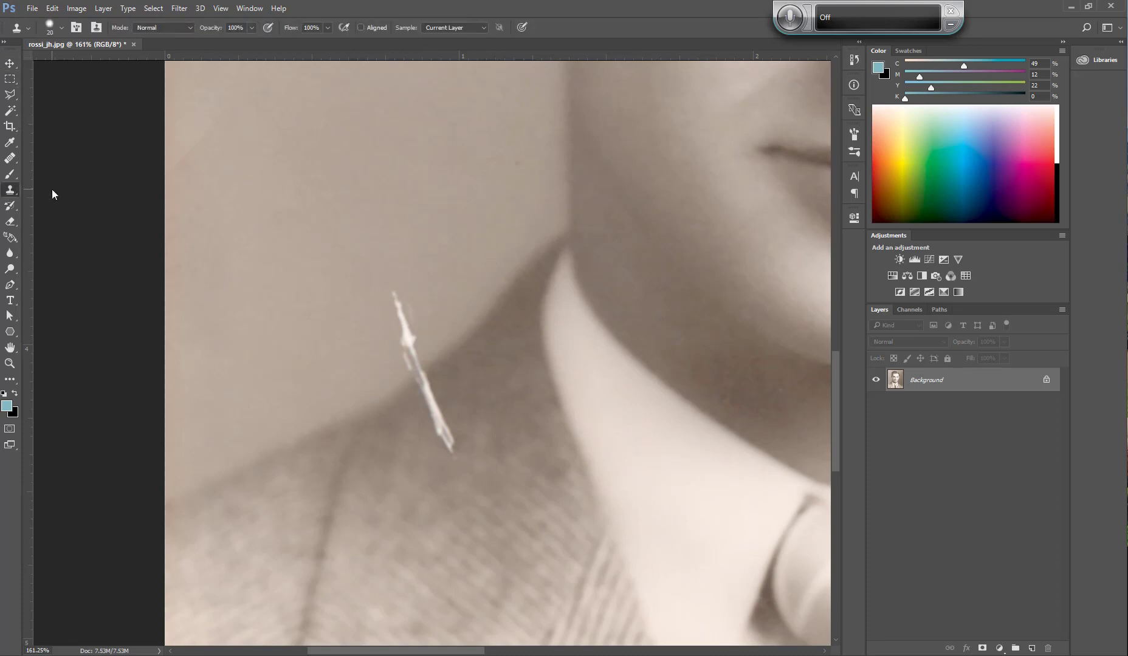
{"action": "left_click", "coordinate": [61, 29]}
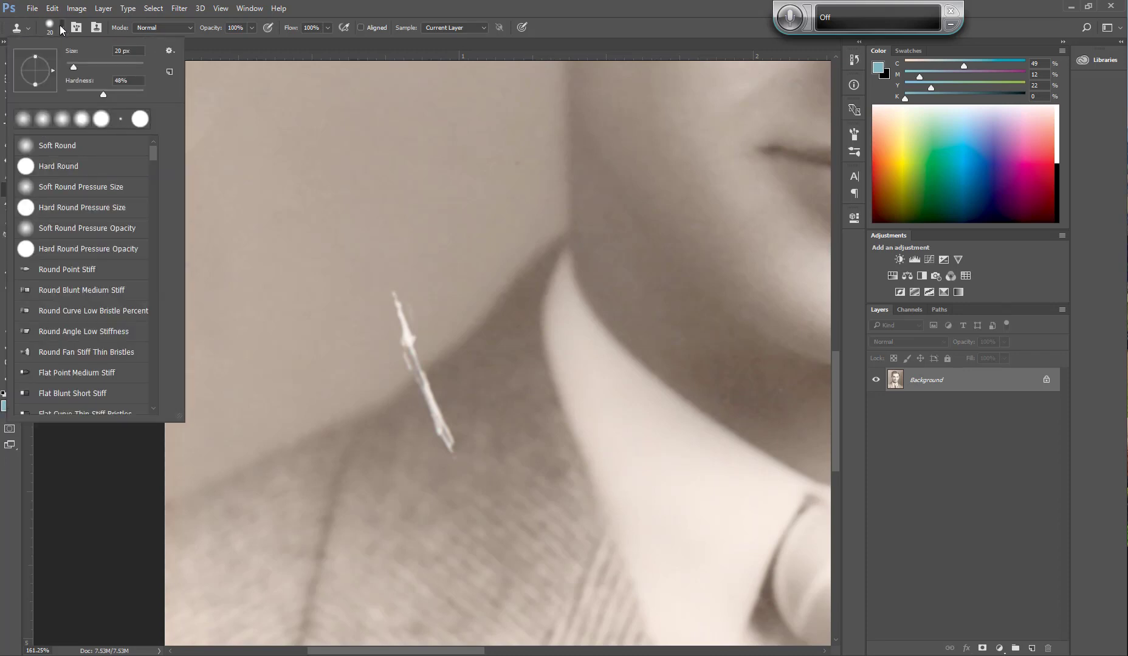
{"action": "left_click_drag", "start_coordinate": [131, 52], "coordinate": [99, 49]}
{"action": "type", "text": "50"}
{"action": "left_click_drag", "start_coordinate": [130, 81], "coordinate": [110, 79]}
{"action": "type", "text": "50"}
{"action": "key", "text": "Return"}
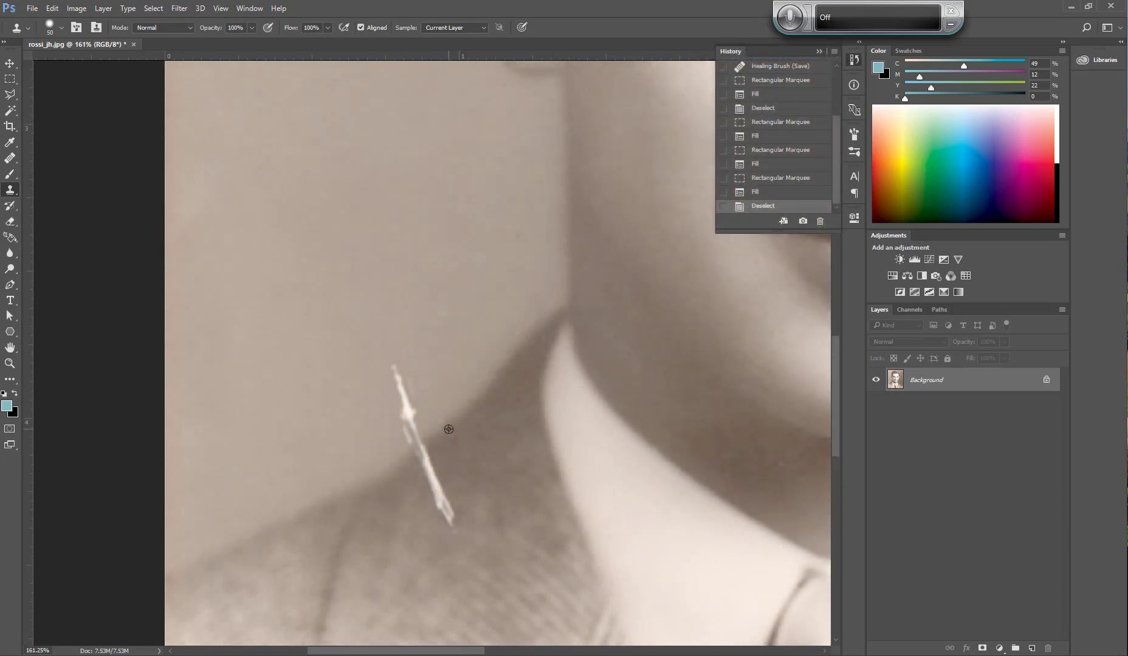
{"action": "left_click", "coordinate": [449, 428], "text": "alt"}
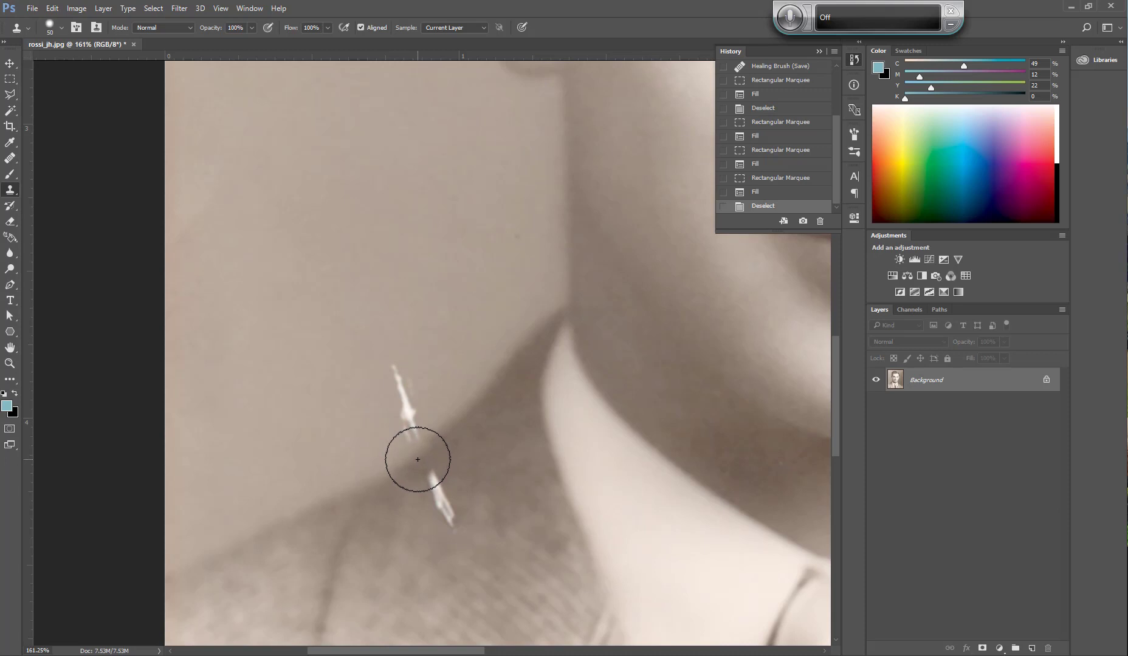
{"action": "left_click", "coordinate": [418, 460]}
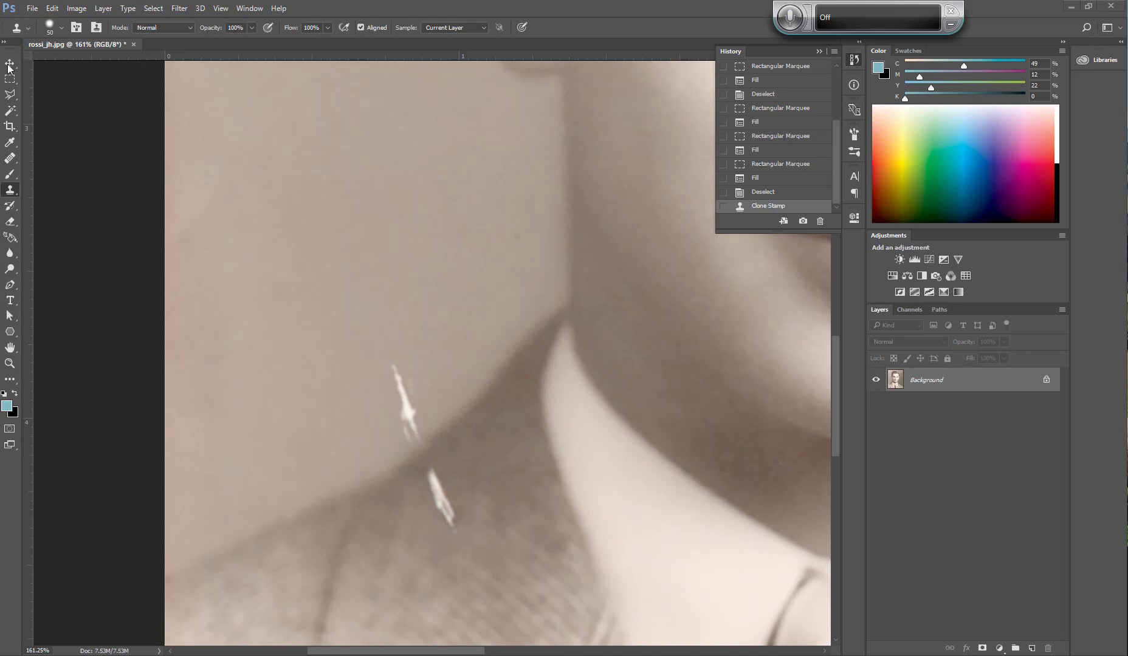
Lasso the upper part of the white scratch above the shoulder and replace it with a Content-Aware fill.
{"action": "left_click", "coordinate": [10, 95]}
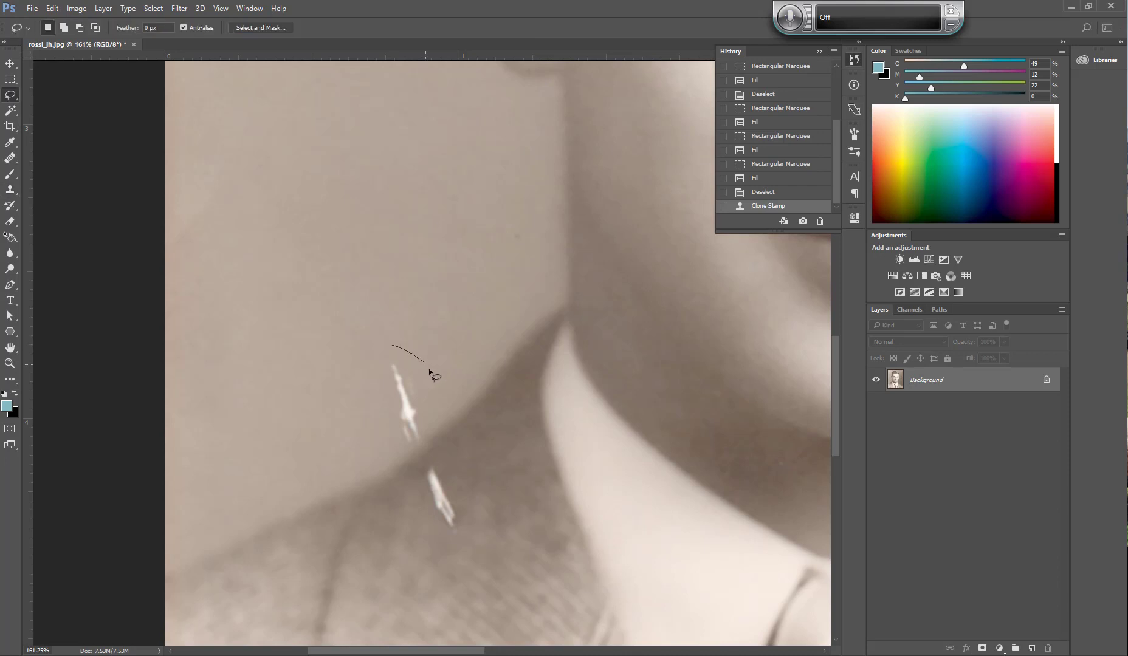
{"action": "mouse_move", "coordinate": [437, 413]}
{"action": "left_mouse_down"}
{"action": "mouse_move", "coordinate": [412, 451]}
{"action": "mouse_move", "coordinate": [388, 450]}
{"action": "mouse_move", "coordinate": [373, 403]}
{"action": "mouse_move", "coordinate": [383, 355]}
{"action": "mouse_move", "coordinate": [398, 349]}
{"action": "left_mouse_up"}
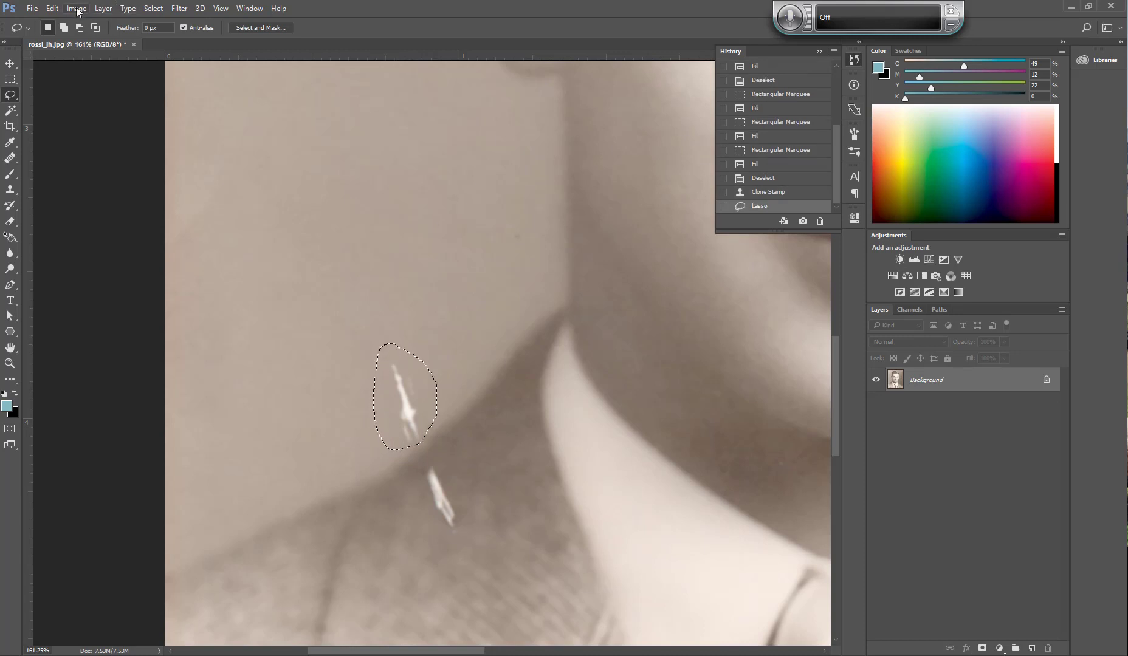
{"action": "left_click", "coordinate": [52, 8]}
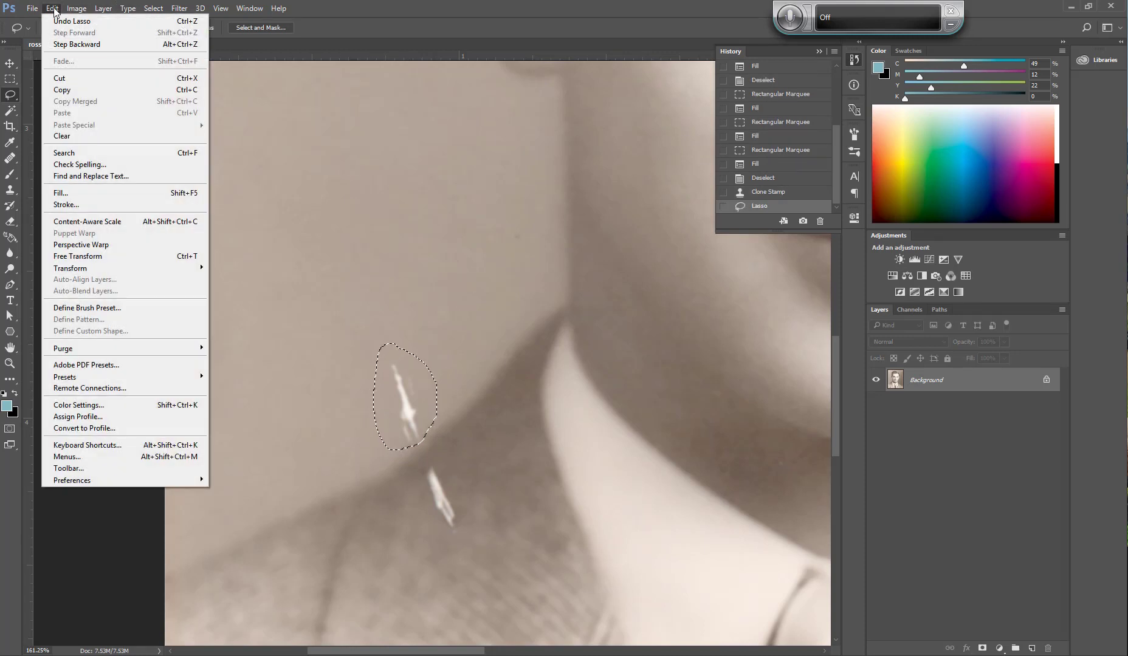
{"action": "left_click", "coordinate": [73, 193]}
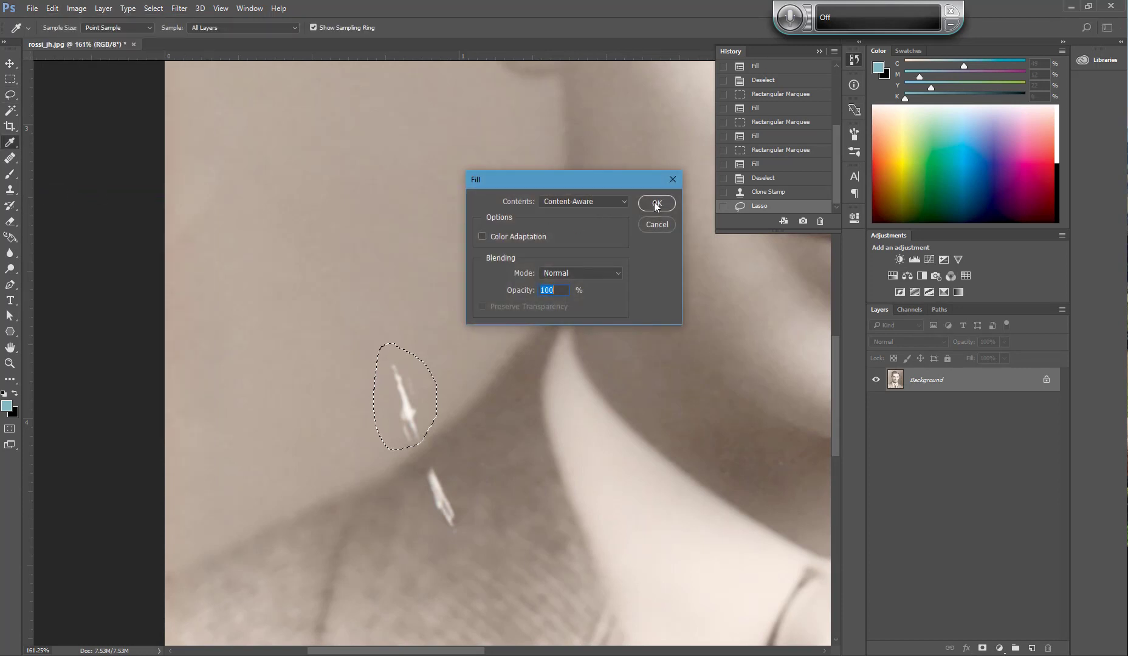
{"action": "left_click", "coordinate": [654, 203]}
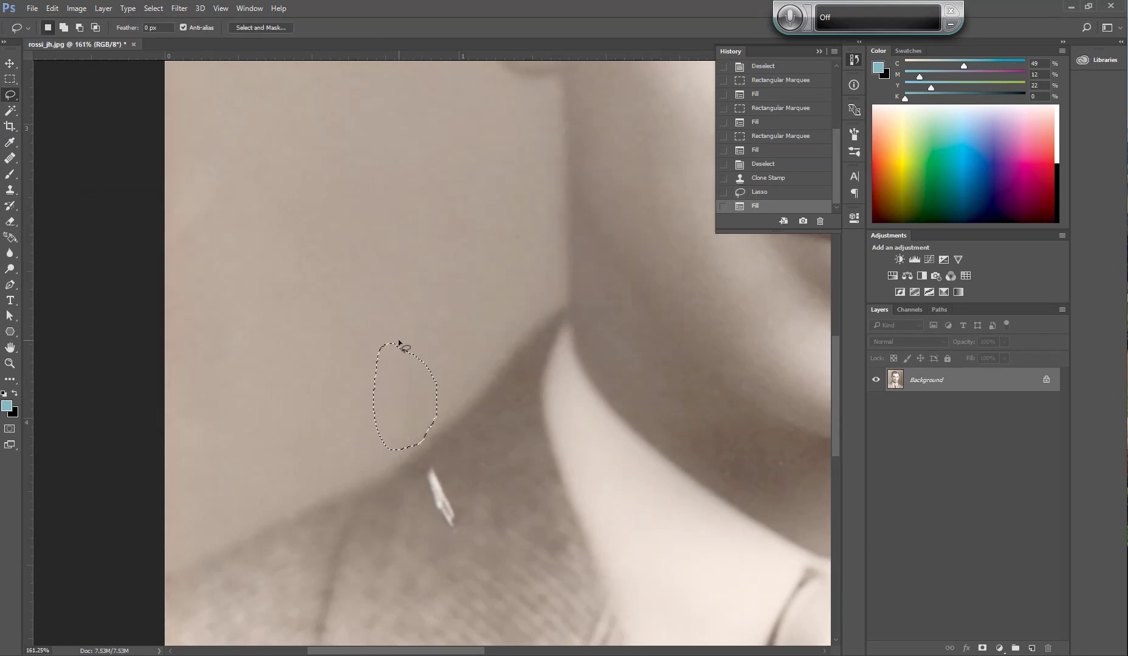
Clear the previous selection, lasso the remaining white scratch on the jacket shoulder, replace it with a Content-Aware fill and deselect.
{"action": "key", "text": "ctrl+d"}
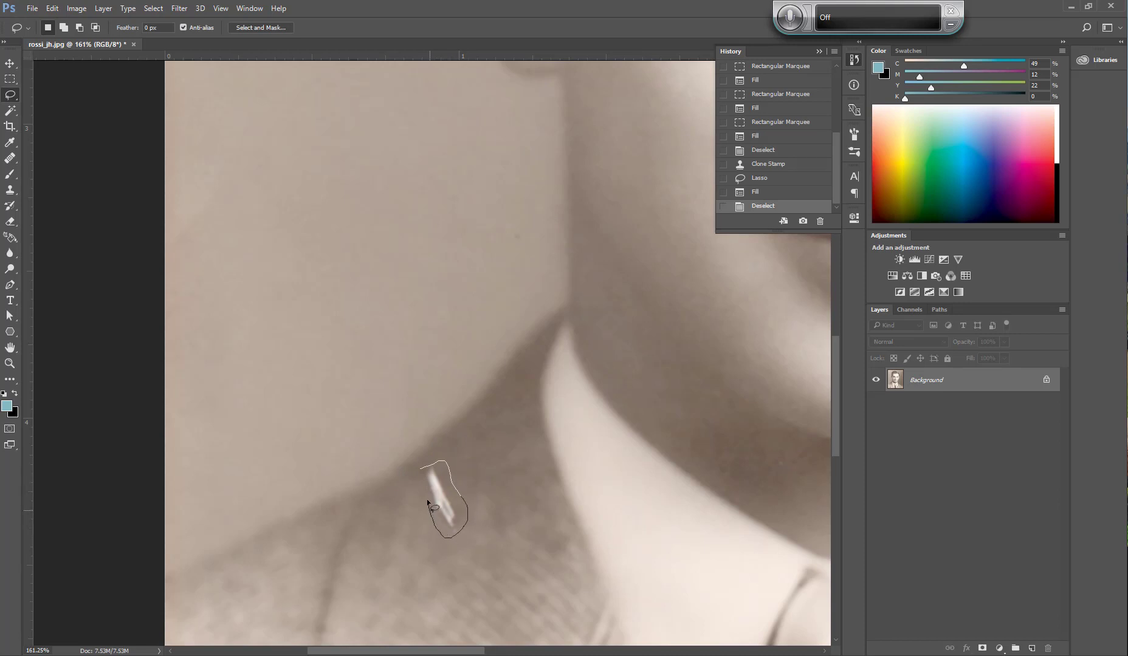
{"action": "left_click_drag", "start_coordinate": [421, 473], "coordinate": [421, 468]}
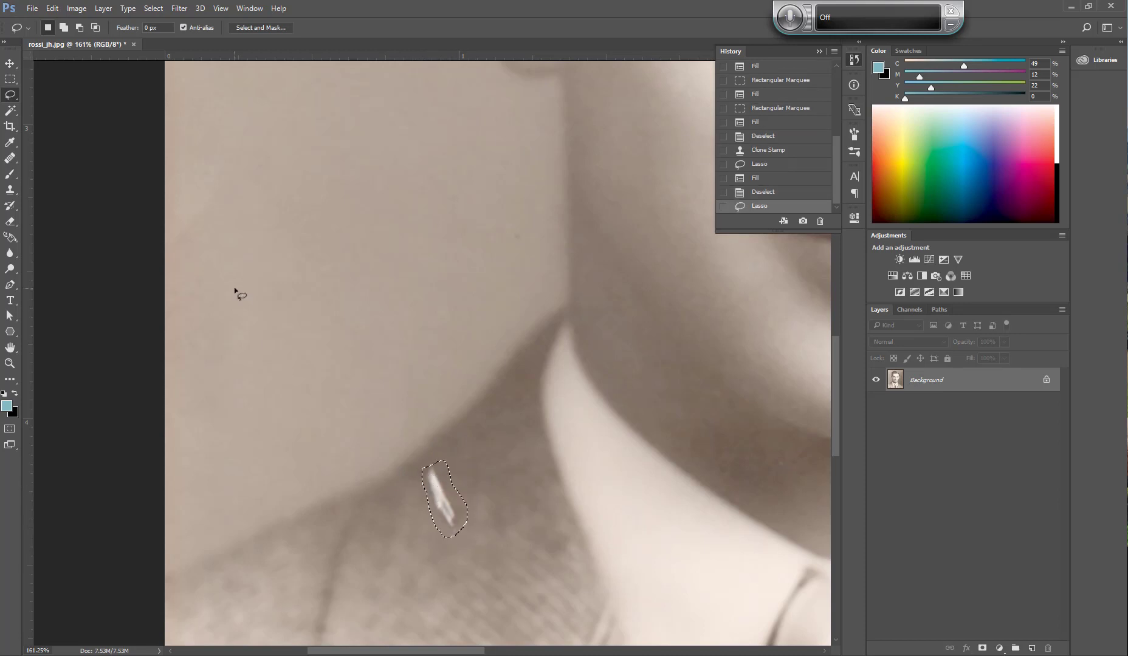
{"action": "left_click", "coordinate": [54, 9]}
{"action": "left_click", "coordinate": [60, 193]}
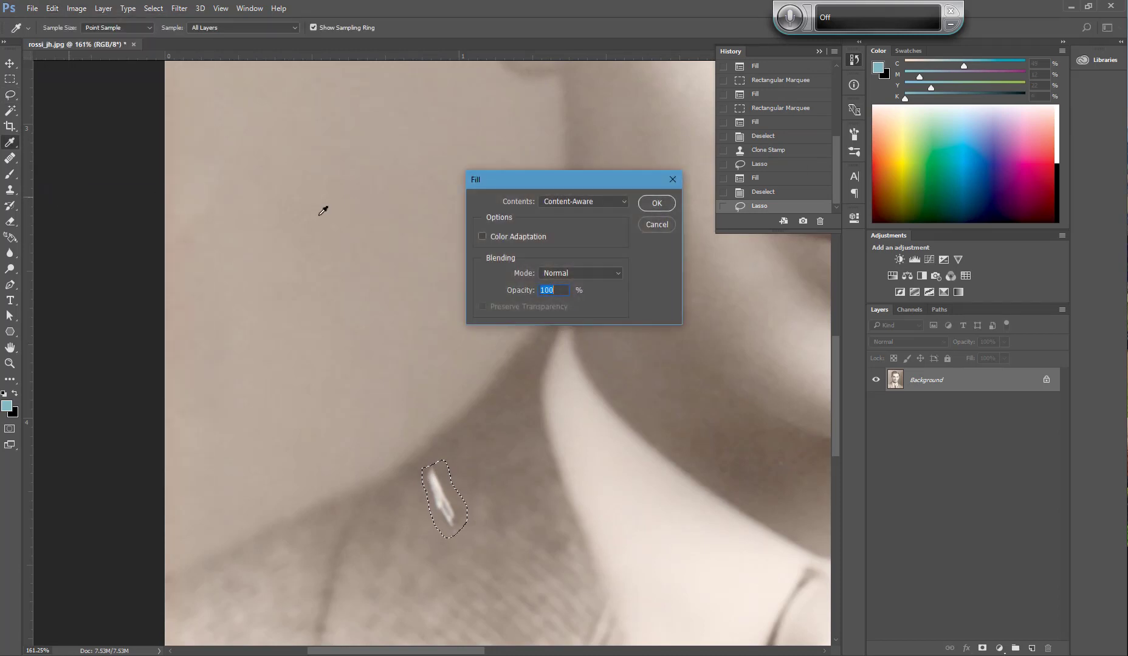
{"action": "left_click", "coordinate": [656, 203]}
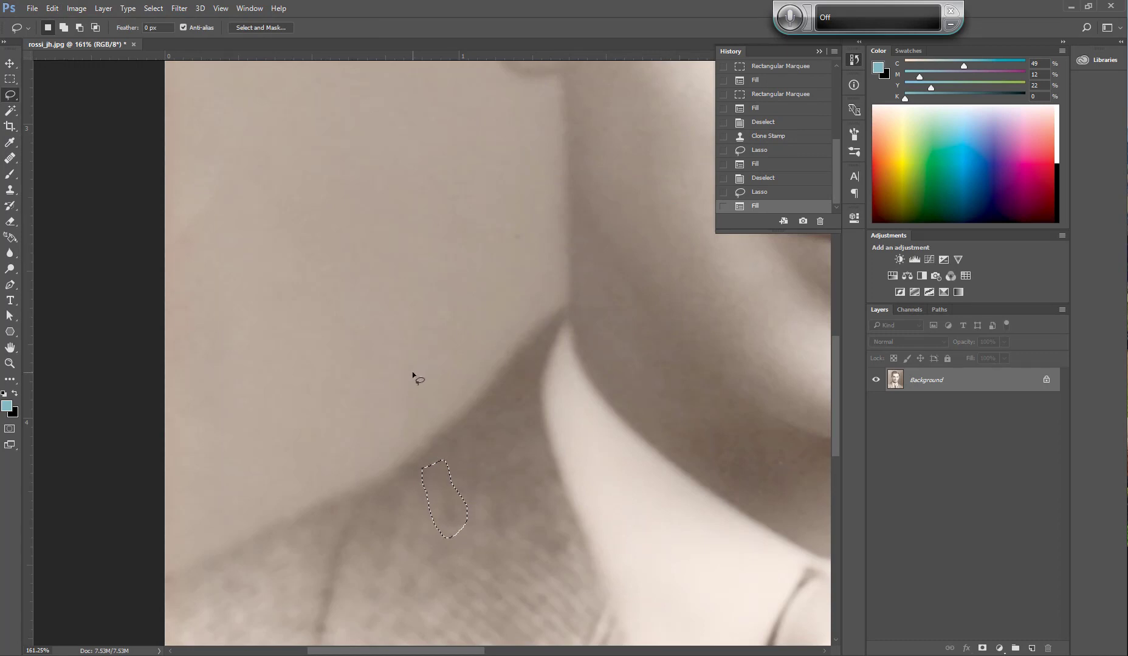
{"action": "key", "text": "ctrl+d"}
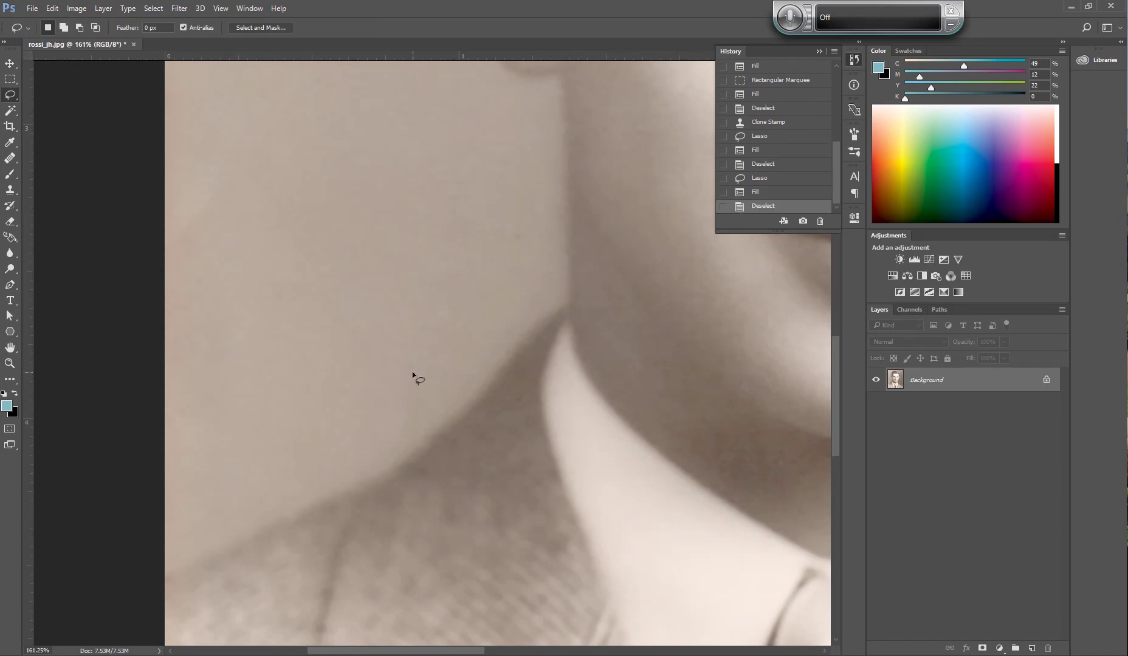
Review the retouched portrait at 100% and with the whole photo fitted on screen.
{"action": "double_click", "coordinate": [10, 363]}
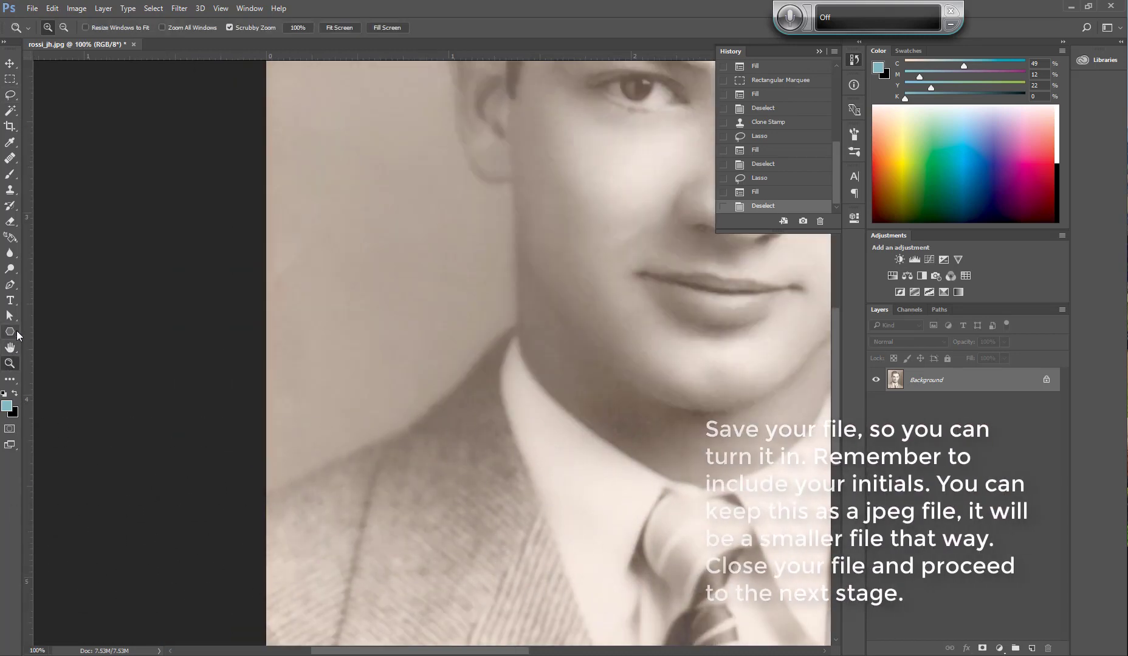
{"action": "left_click", "coordinate": [10, 347]}
{"action": "double_click", "coordinate": [10, 348]}
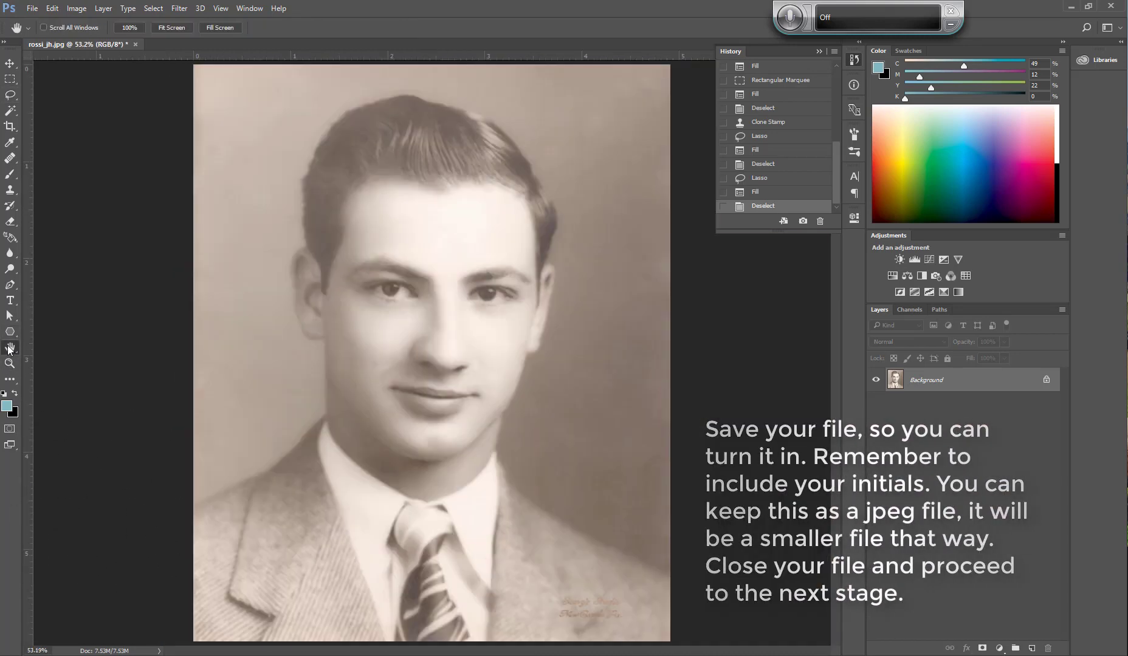